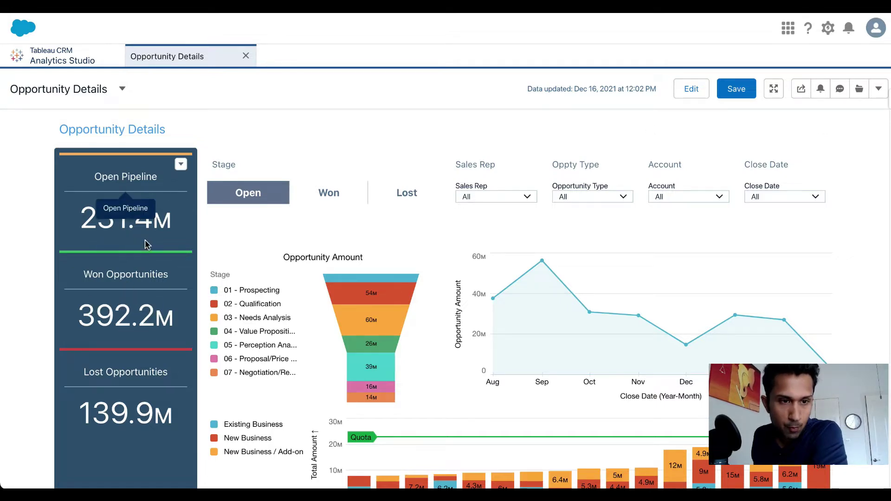
Filter the Opportunity Details dashboard to Won opportunities
scroll(40, 349, down, 1)
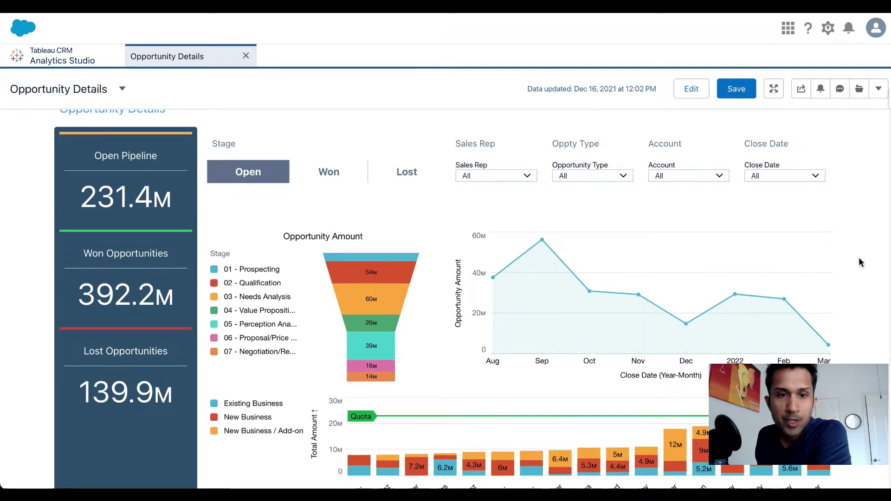
scroll(859, 261, up, 1)
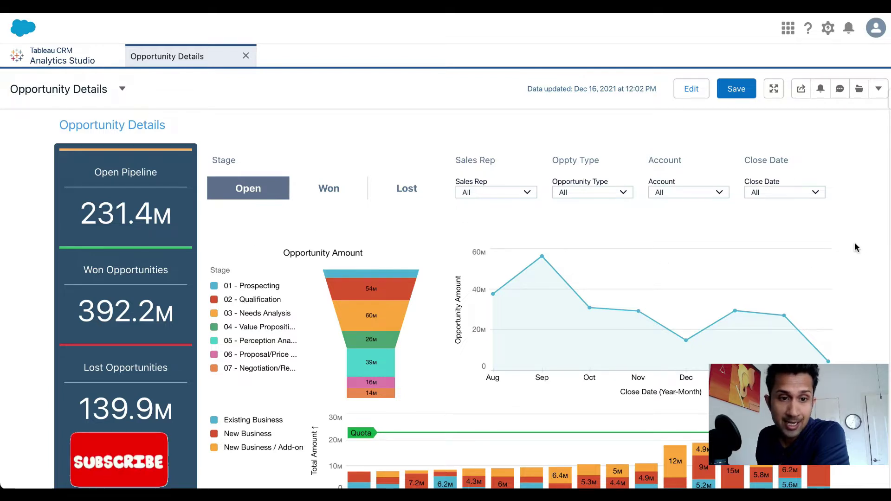
scroll(861, 245, down, 2)
scroll(861, 245, down, 4)
scroll(861, 245, up, 5)
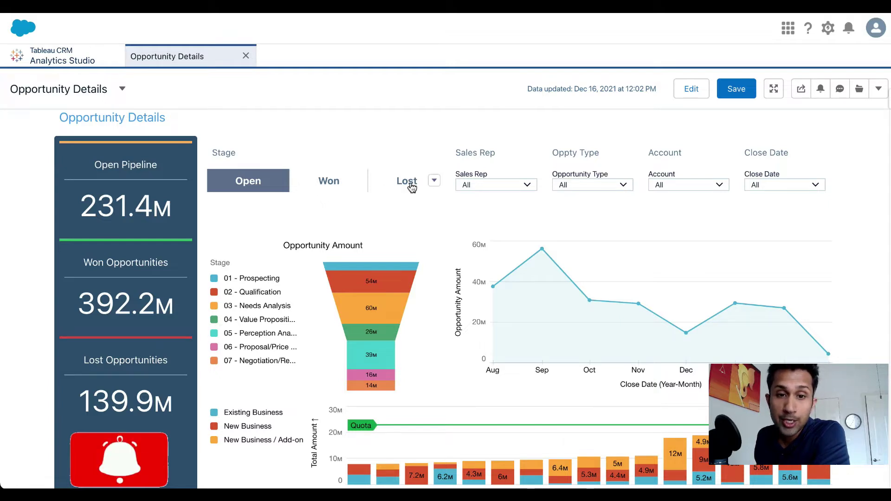
click(336, 189)
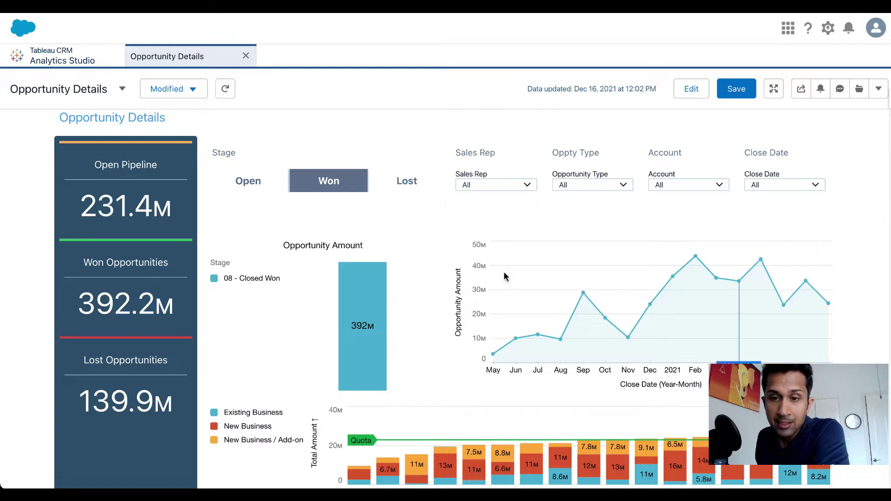
Check the Sales Rep, Opportunity Type, Account and Close Date filter values
click(480, 185)
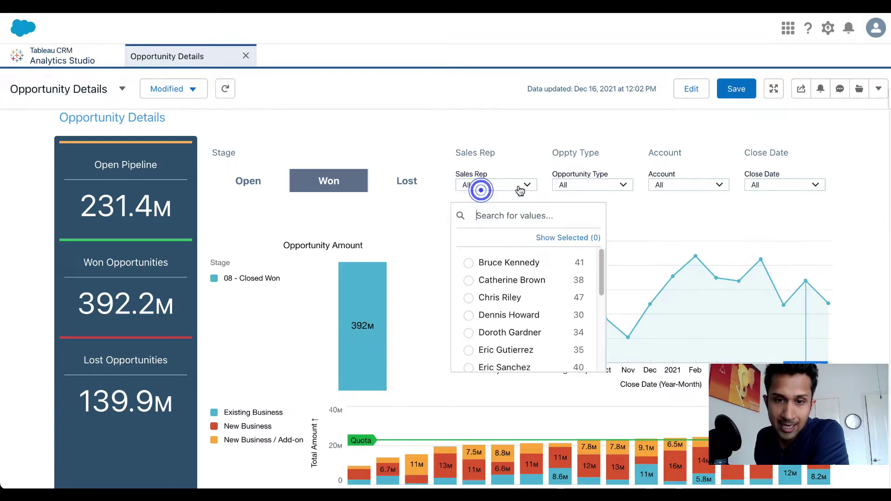
click(595, 185)
click(673, 185)
click(765, 184)
click(852, 184)
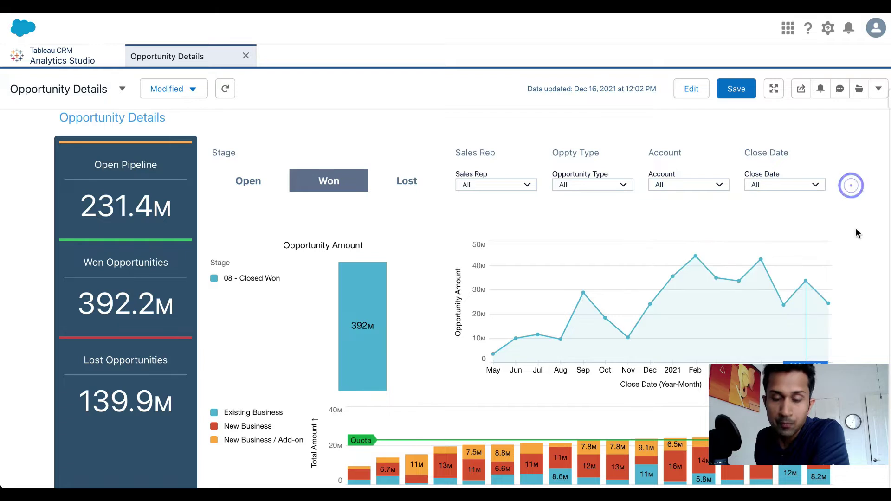
Review the filtered charts and table, then open the dashboard in the designer
scroll(856, 227, down, 5)
scroll(856, 227, down, 1)
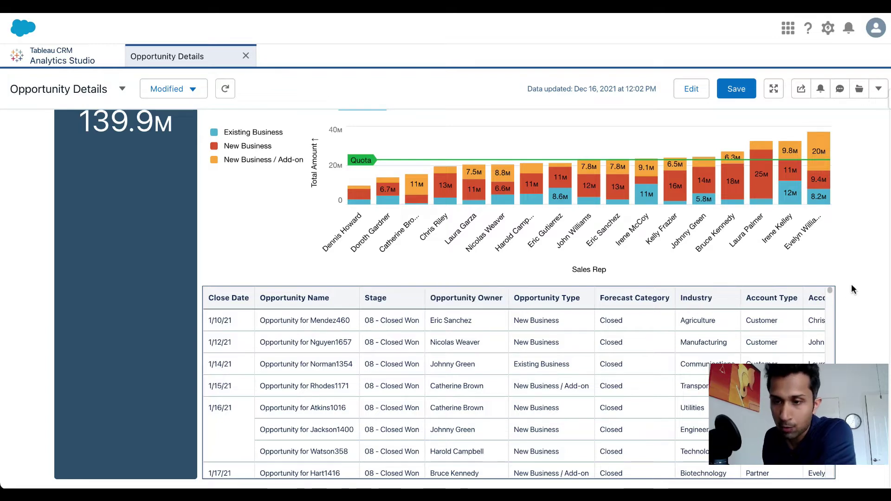
scroll(852, 289, up, 5)
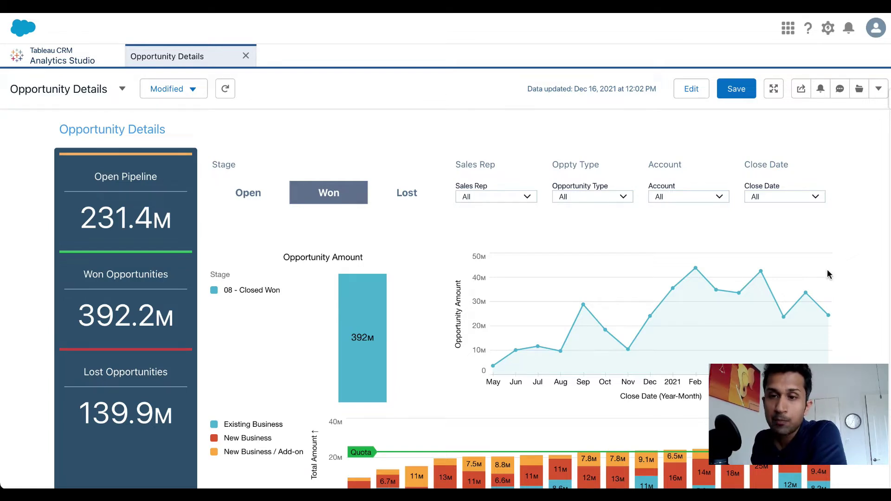
click(690, 90)
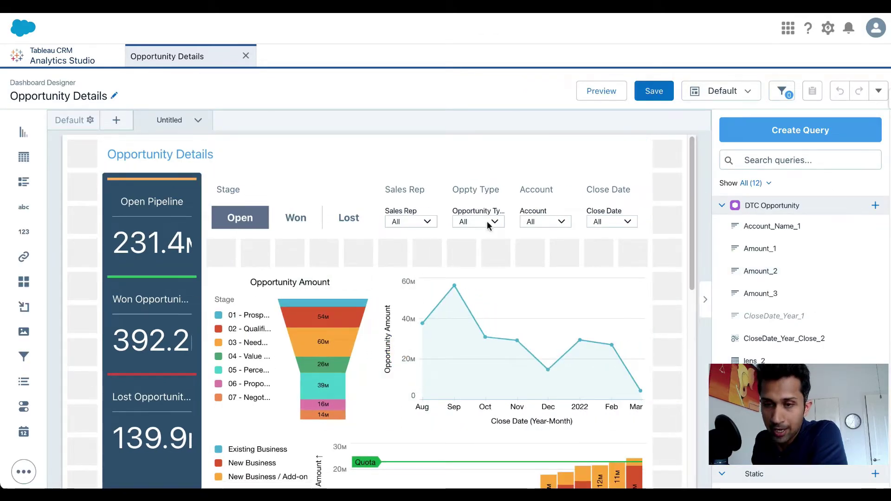
Add a Mobile layout named 'iPhone Layout' that copies the existing dashboard content
click(747, 92)
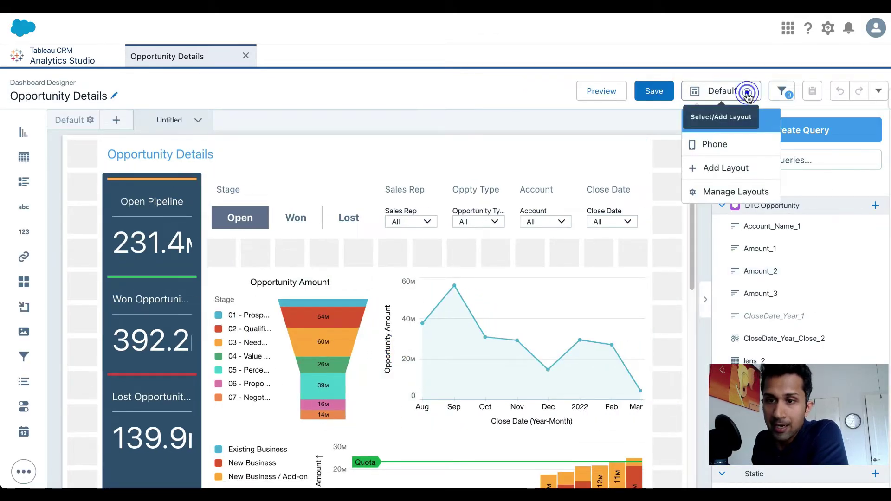
click(721, 169)
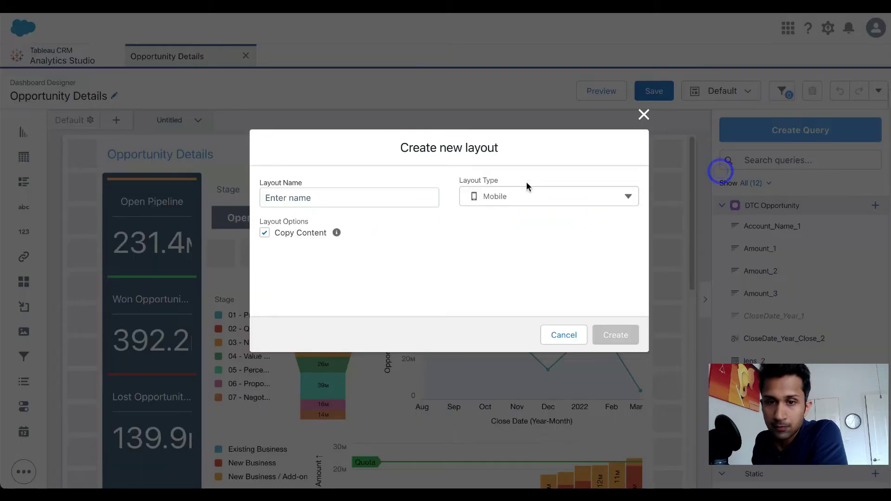
click(489, 199)
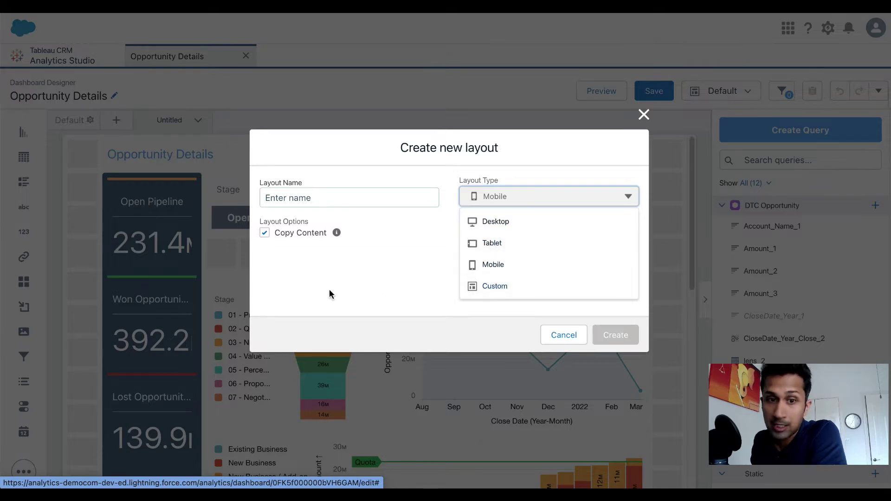
click(325, 198)
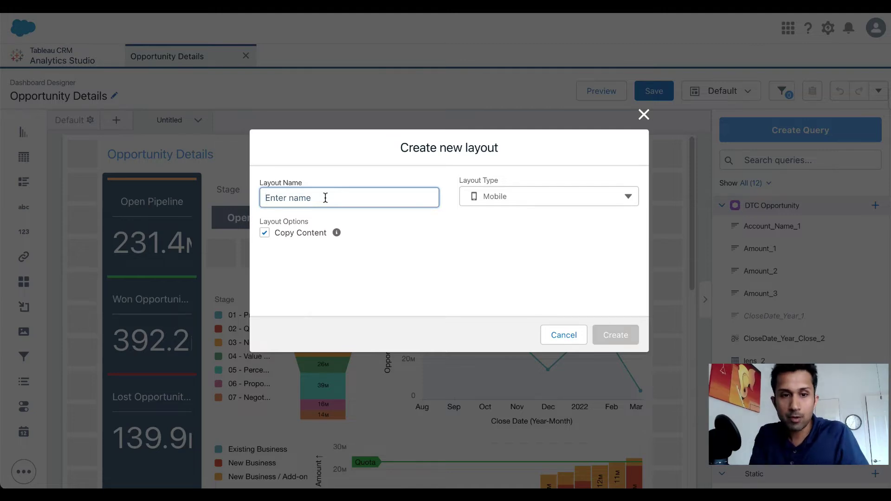
text(iPhone Layout)
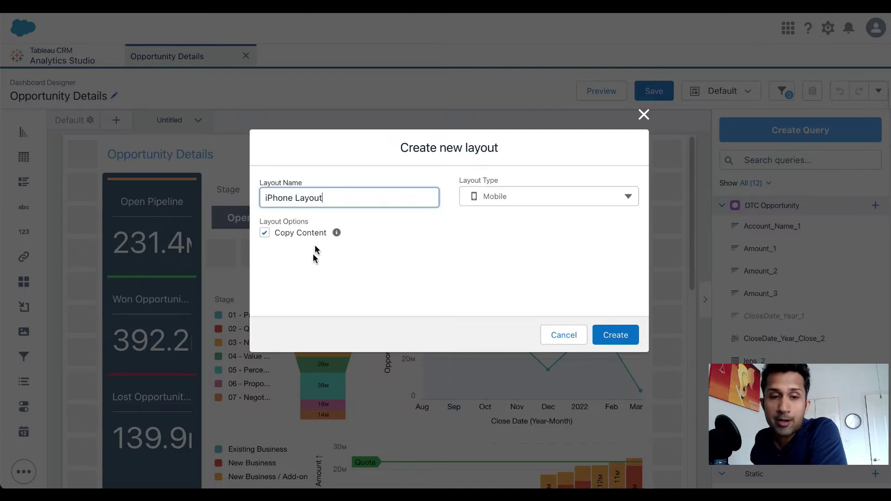
click(615, 339)
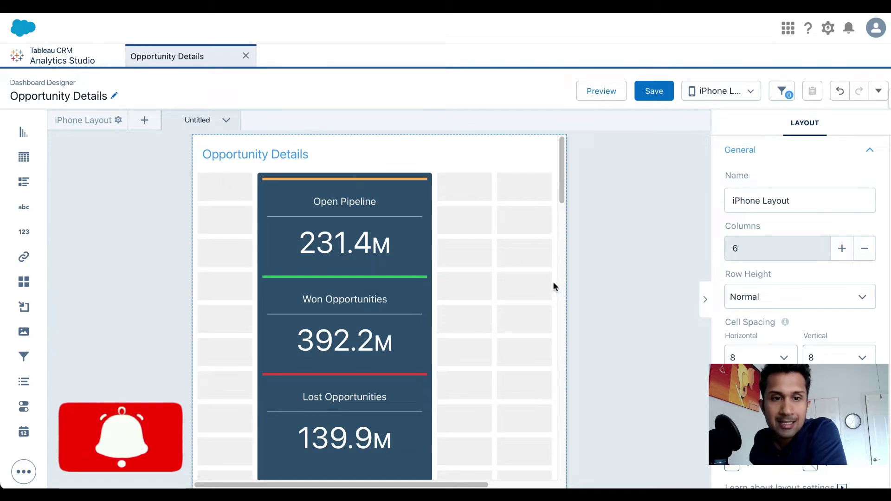
scroll(498, 277, down, 1)
scroll(499, 277, down, 10)
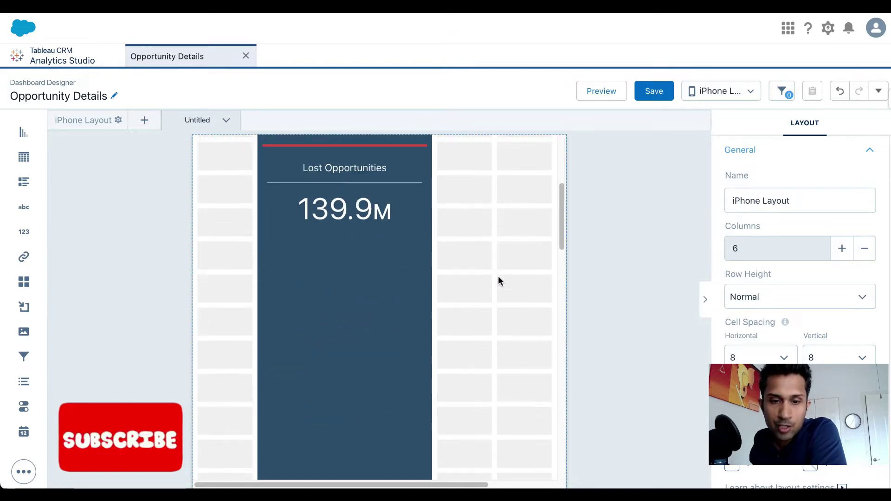
scroll(499, 276, up, 10)
scroll(499, 275, down, 2)
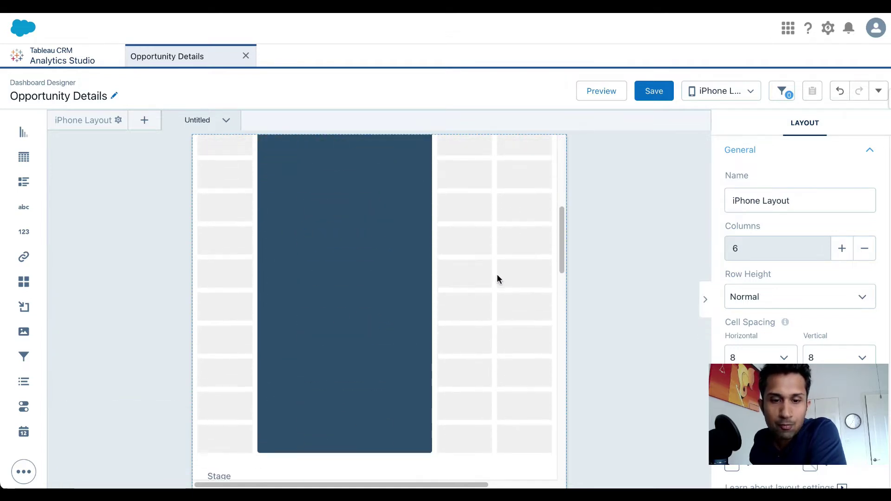
scroll(464, 264, down, 8)
scroll(500, 283, down, 1)
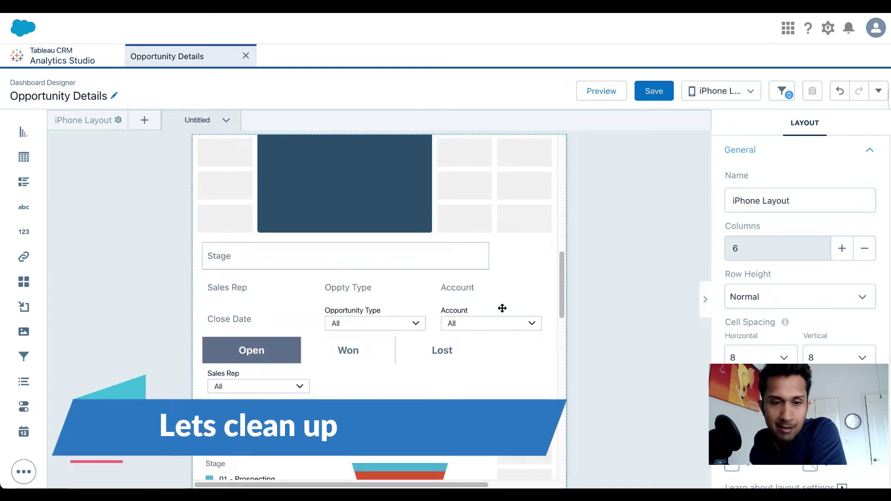
scroll(454, 332, down, 10)
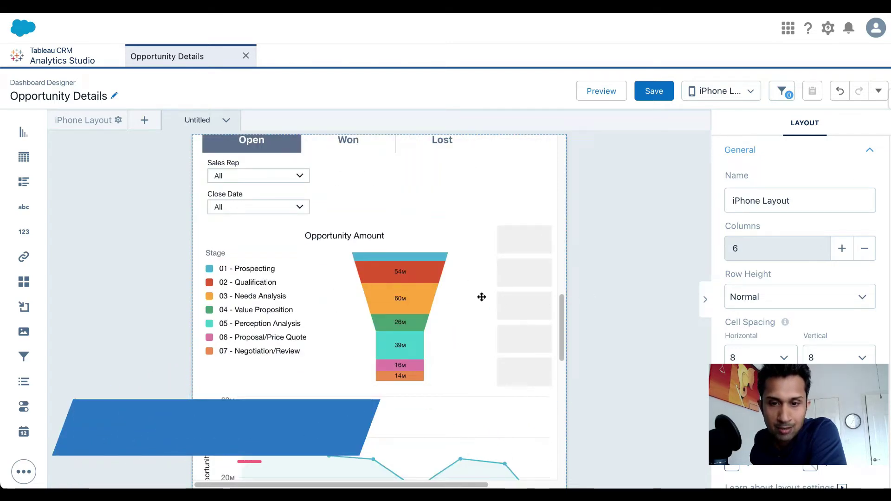
scroll(527, 297, down, 3)
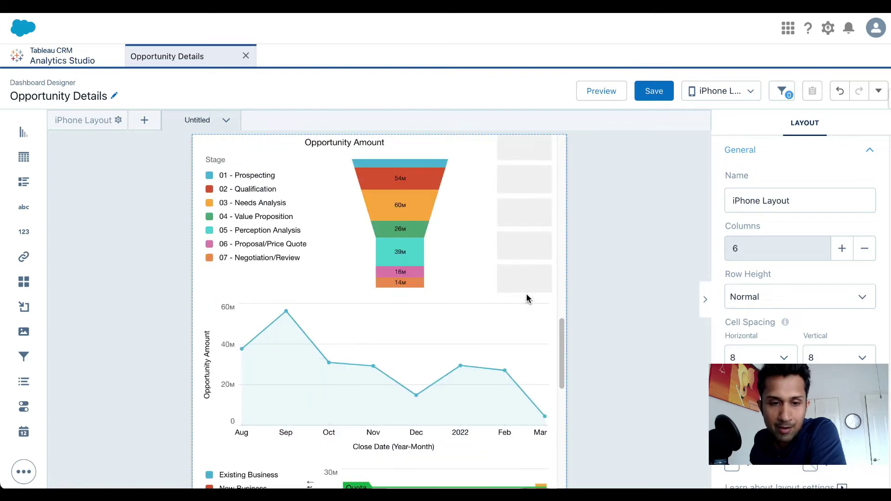
scroll(527, 297, down, 9)
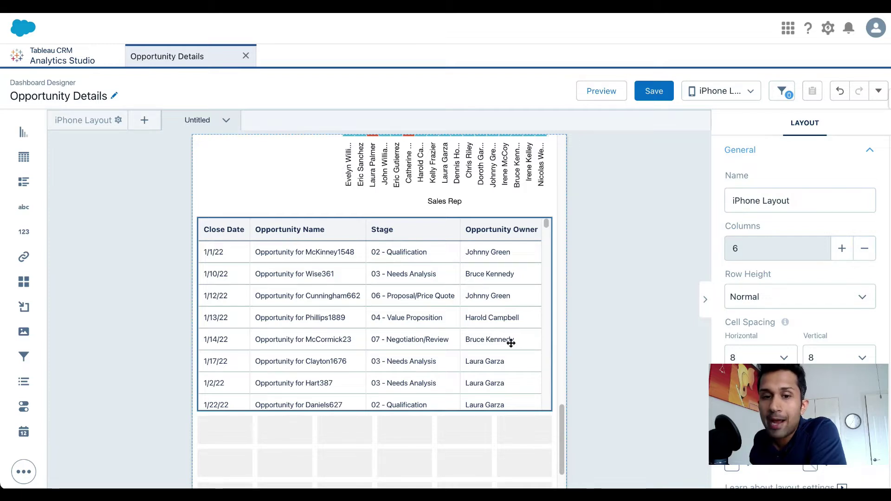
scroll(511, 343, up, 10)
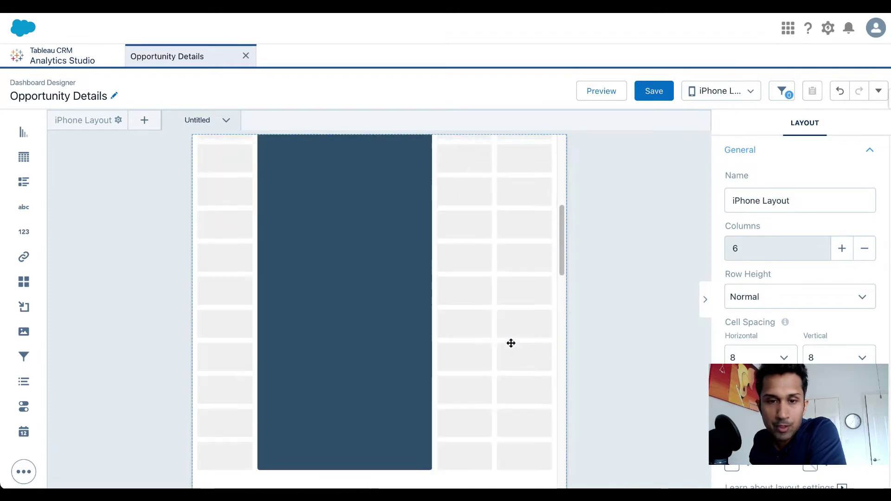
scroll(510, 342, down, 5)
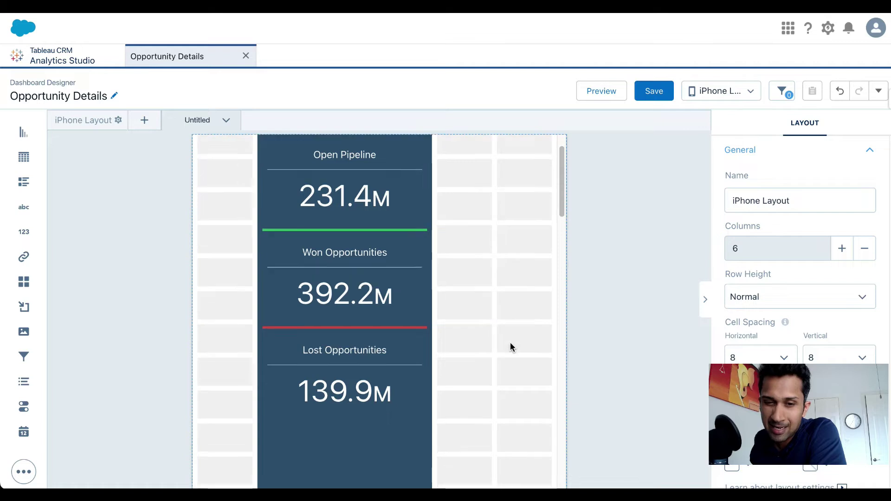
scroll(508, 347, down, 2)
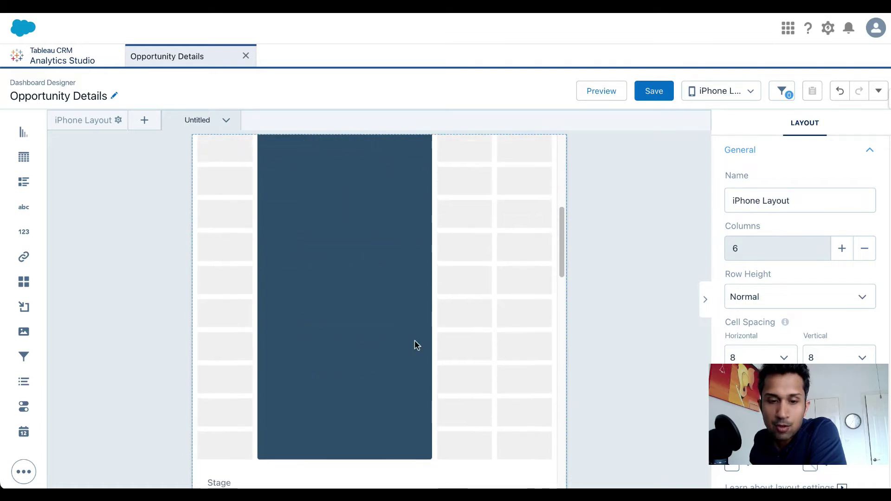
click(369, 341)
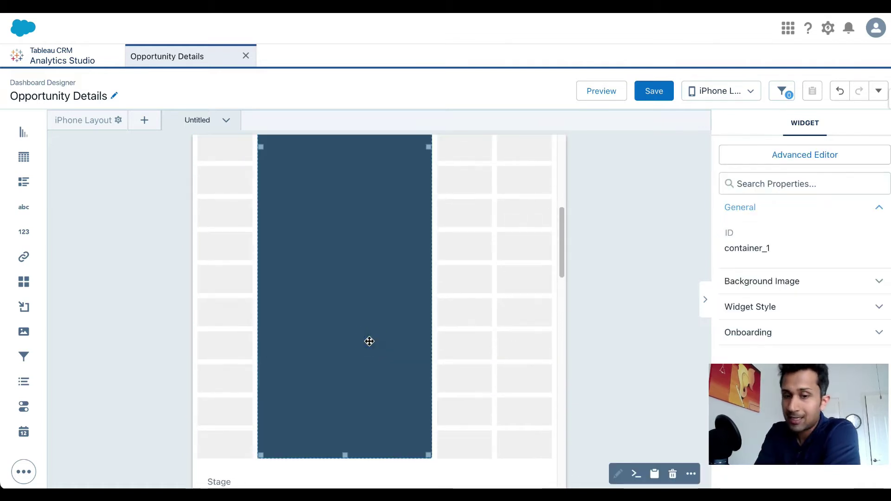
Delete the empty dark container and place Open Pipeline and Won Opportunities side by side above Lost Opportunities
key(Delete)
scroll(447, 327, up, 7)
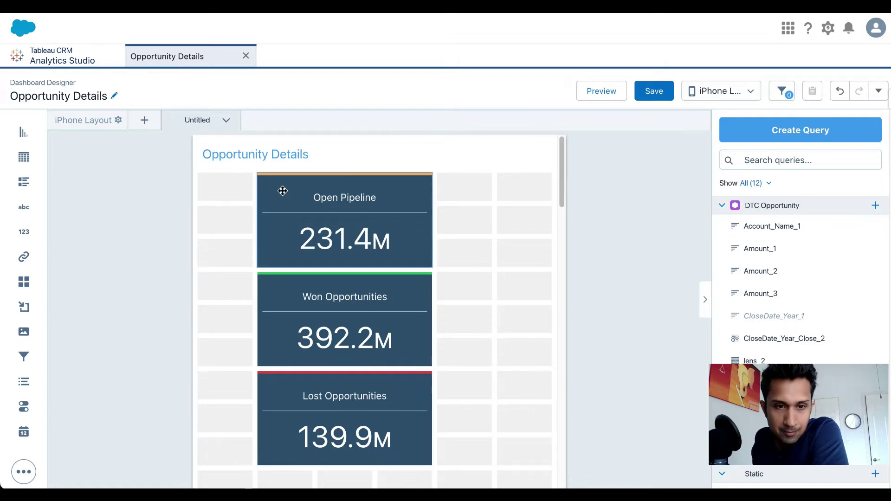
drag(282, 191, 231, 192)
drag(394, 292, 522, 198)
drag(396, 375, 532, 329)
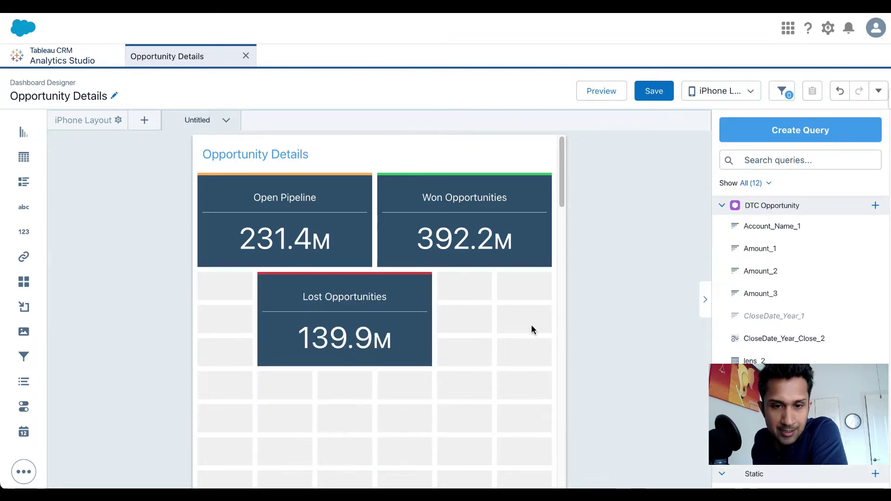
Move the filters container directly beneath Lost Opportunities and reposition the empty grid container
scroll(474, 326, down, 10)
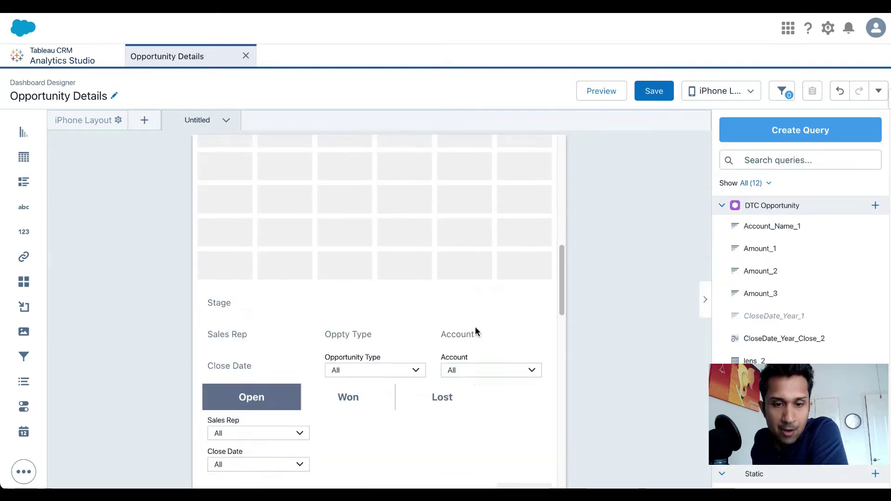
scroll(475, 327, down, 1)
click(333, 264)
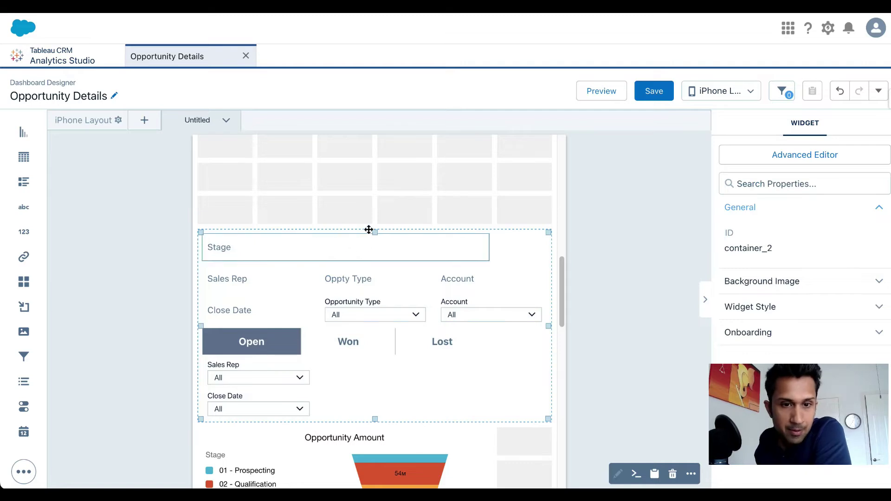
drag(494, 232, 449, 301)
click(504, 308)
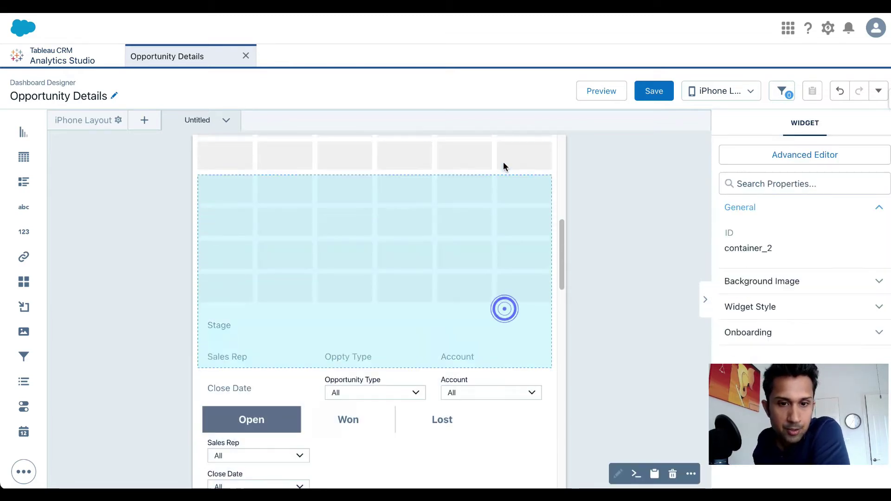
drag(495, 125, 483, 191)
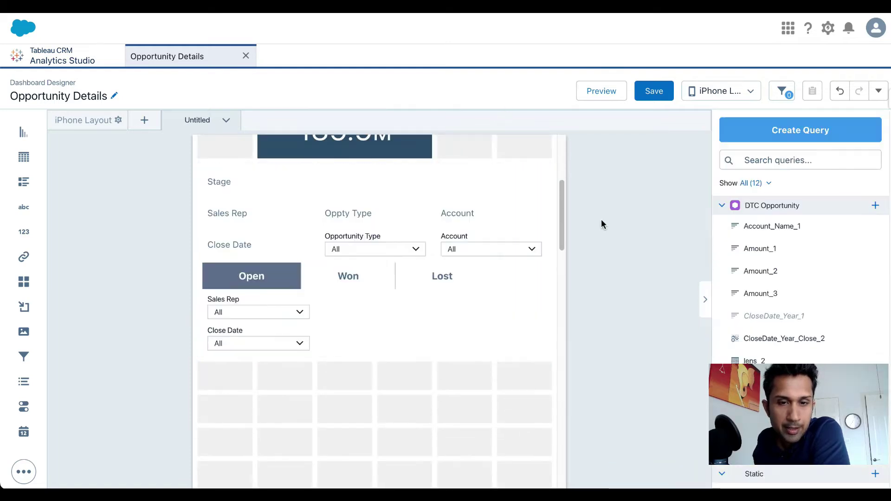
Stretch the funnel chart to full width and move it up under the filters
scroll(434, 301, down, 5)
scroll(434, 301, down, 5)
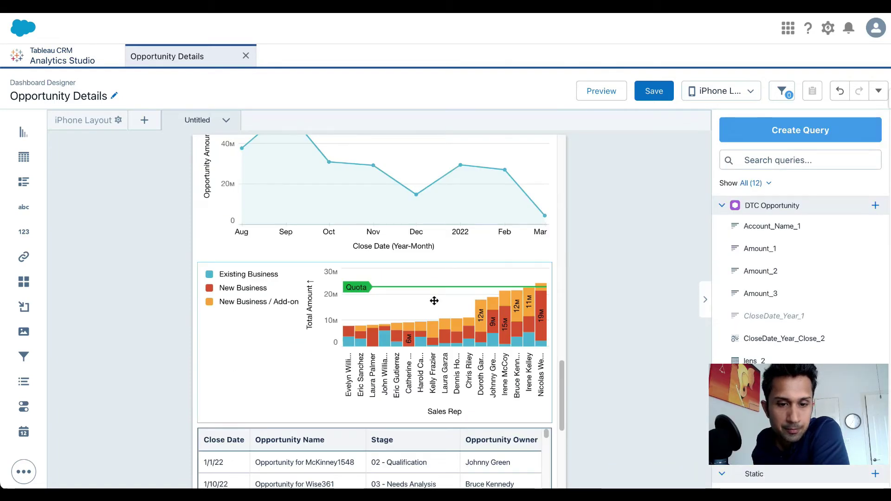
scroll(432, 301, up, 6)
scroll(435, 353, down, 2)
click(461, 339)
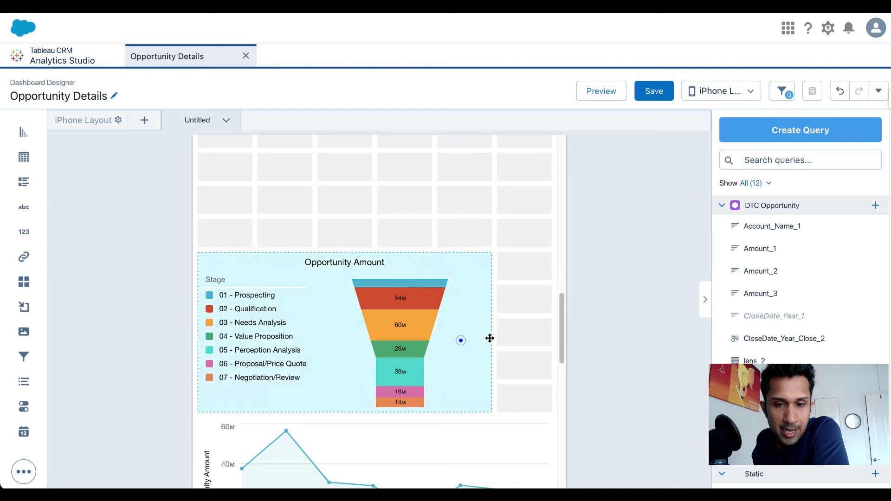
drag(490, 333, 550, 320)
drag(526, 283, 459, 202)
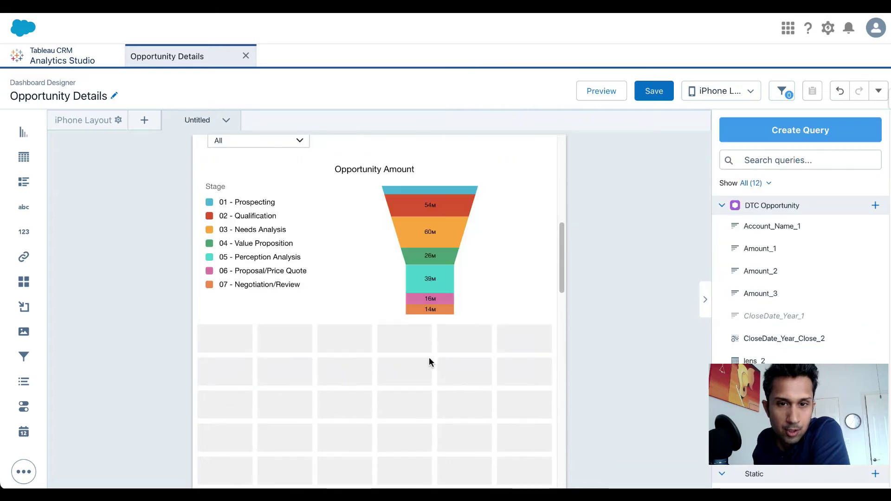
Delete the opportunity table from the iPhone Layout
scroll(428, 358, down, 8)
scroll(423, 353, down, 5)
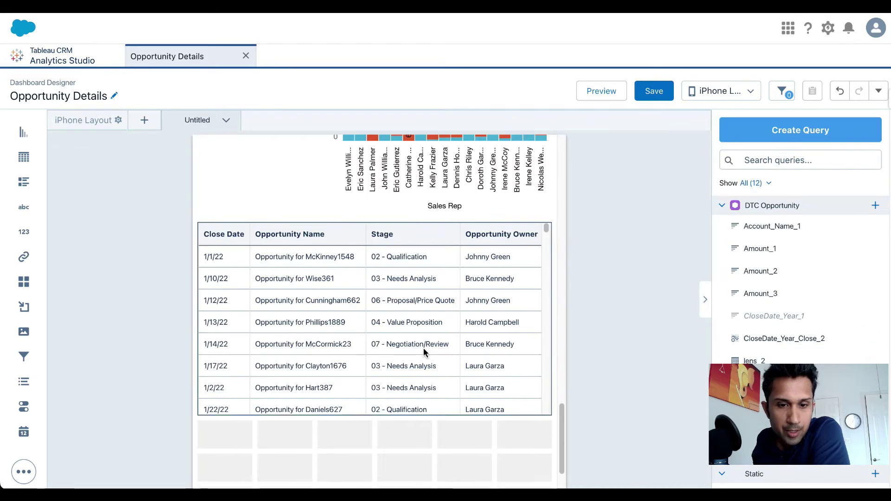
click(361, 237)
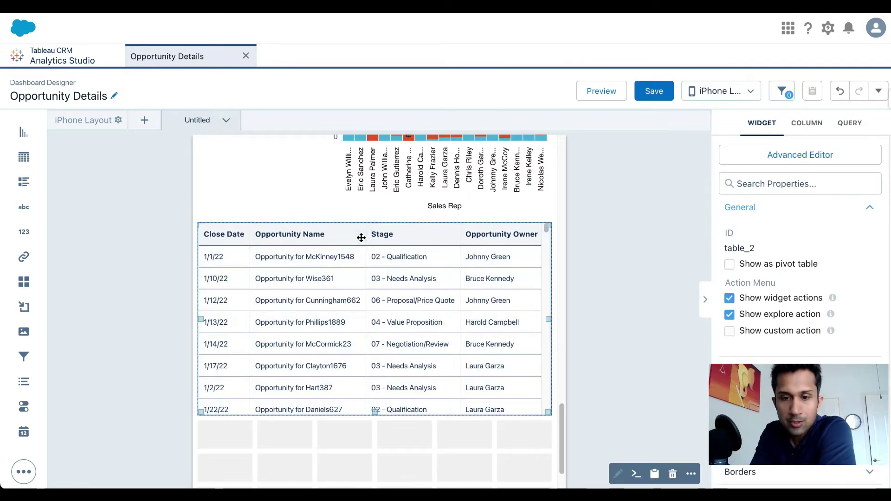
key(Delete)
Stack the line and bar charts together directly below the funnel chart
scroll(352, 278, up, 3)
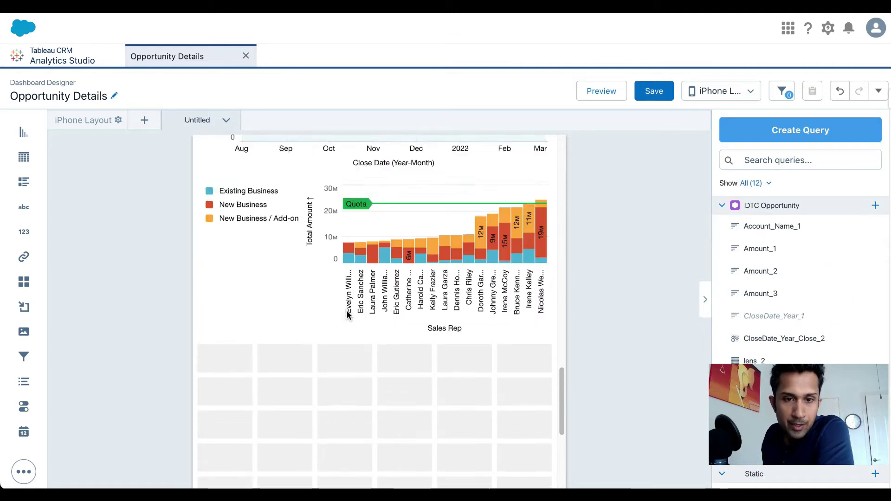
scroll(261, 307, up, 5)
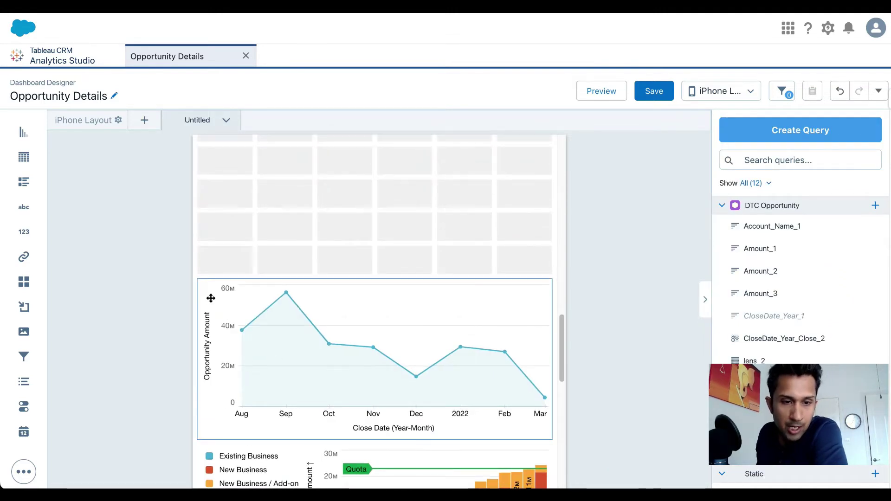
click(210, 298)
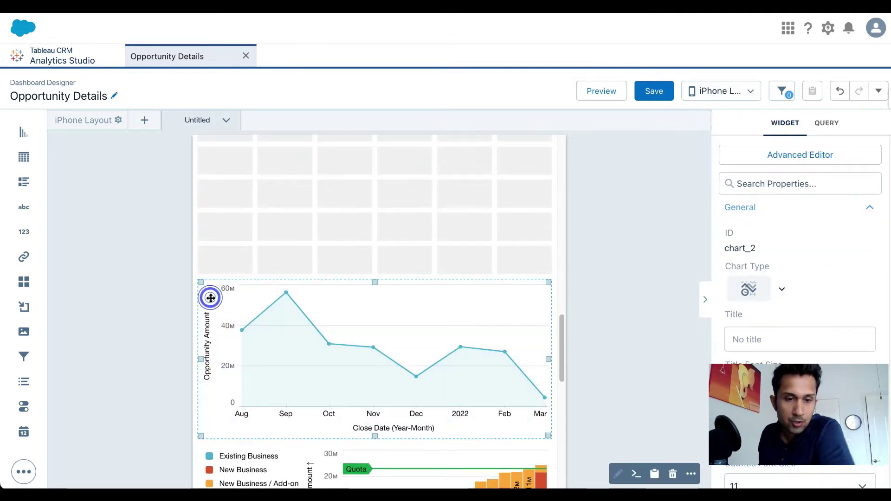
shift+click(232, 446)
drag(232, 446, 314, 342)
scroll(348, 368, down, 3)
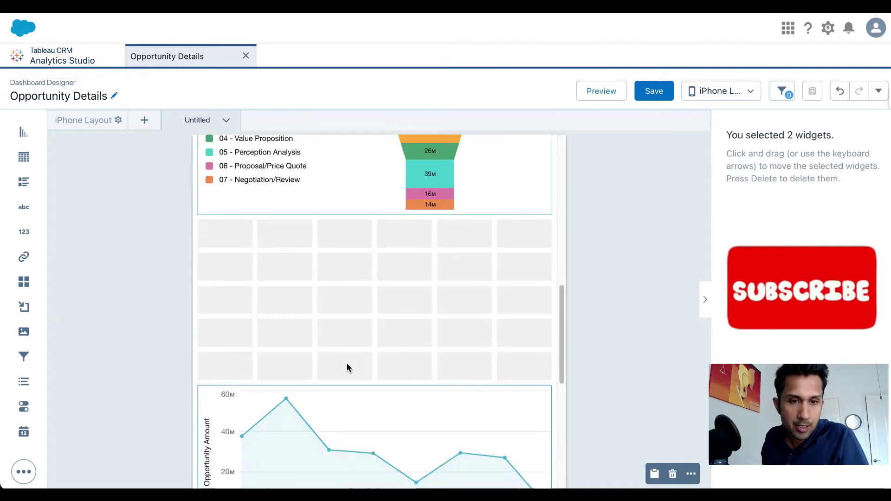
key(Up)
key(Up)
key(Up)
key(Up)
key(Up)
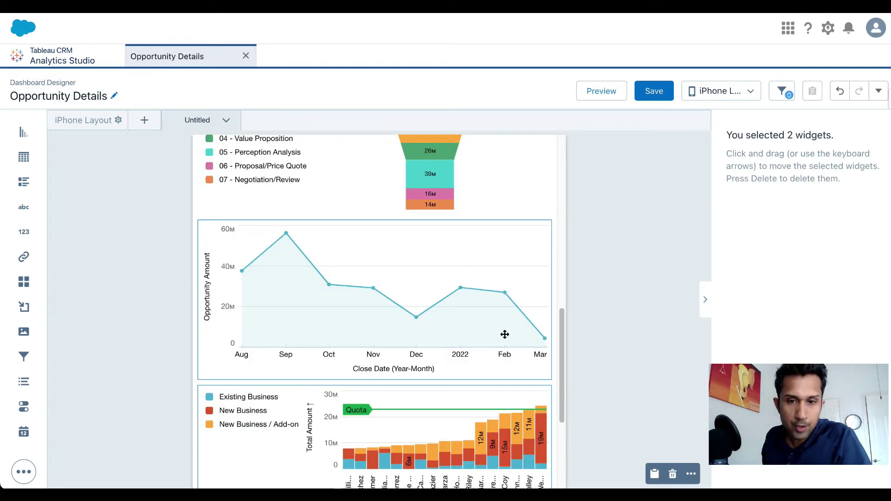
click(585, 320)
scroll(544, 301, up, 2)
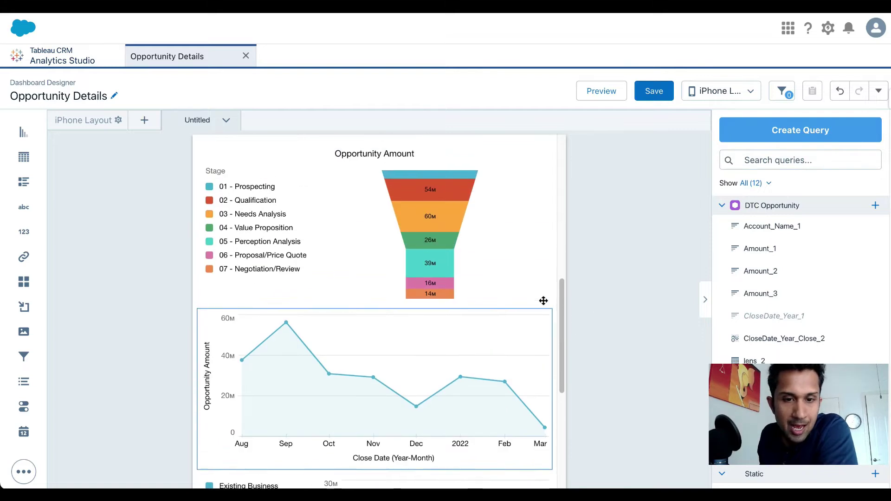
scroll(319, 300, up, 5)
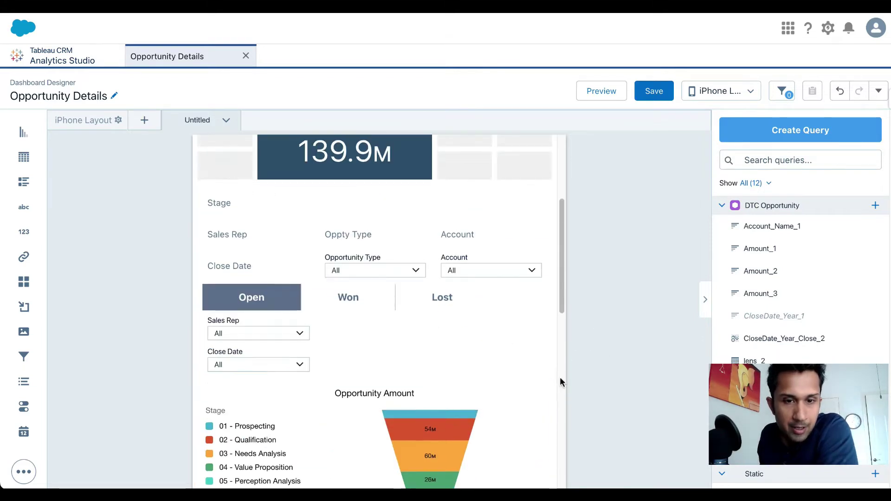
scroll(571, 323, up, 4)
click(598, 103)
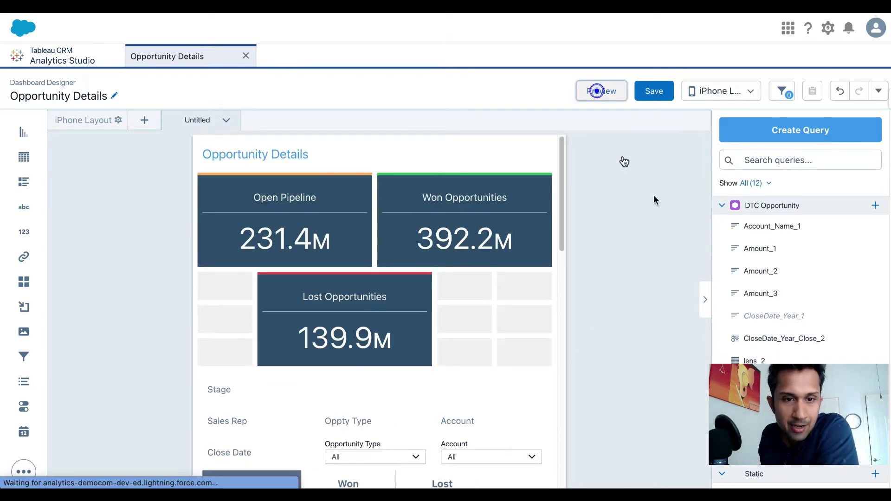
Scroll through the iPhone Layout preview of totals, filters, stage toggle and funnel chart
mouse_move(618, 218)
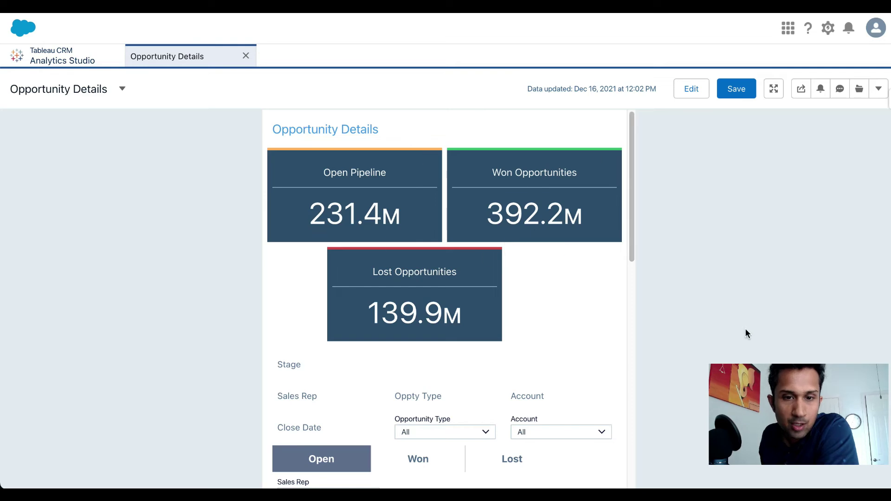
mouse_move(355, 210)
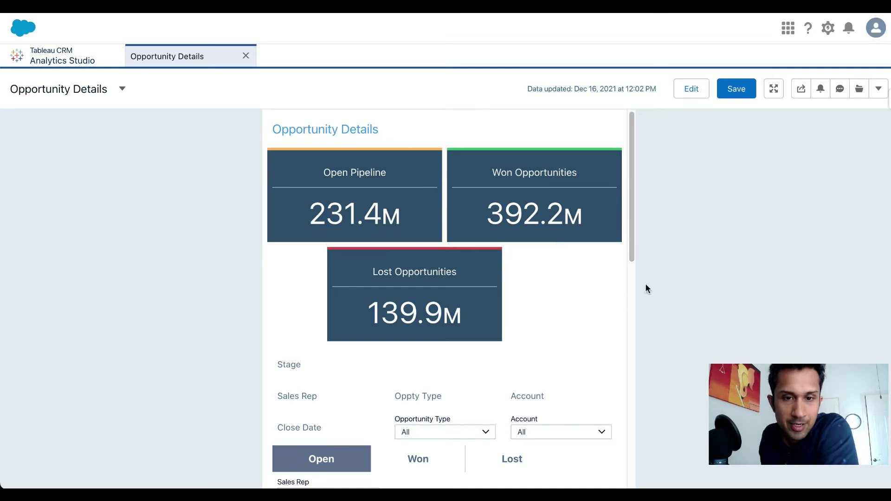
scroll(354, 366, down, 1)
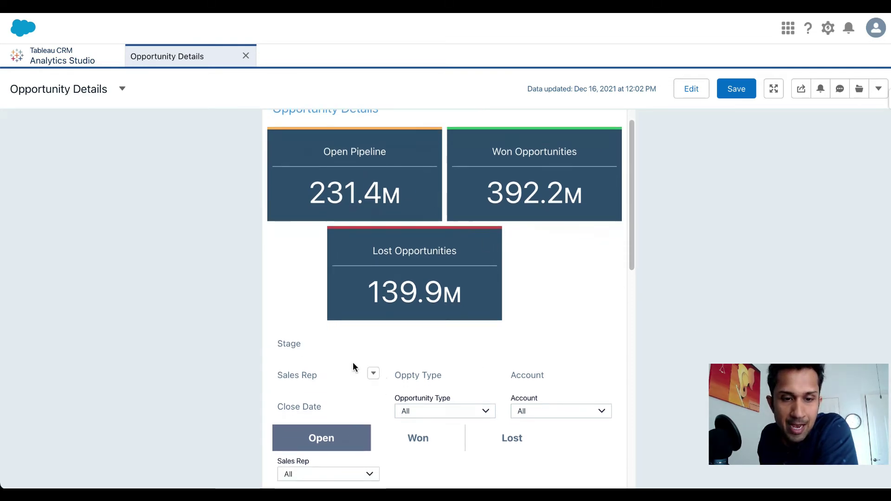
scroll(501, 332, down, 2)
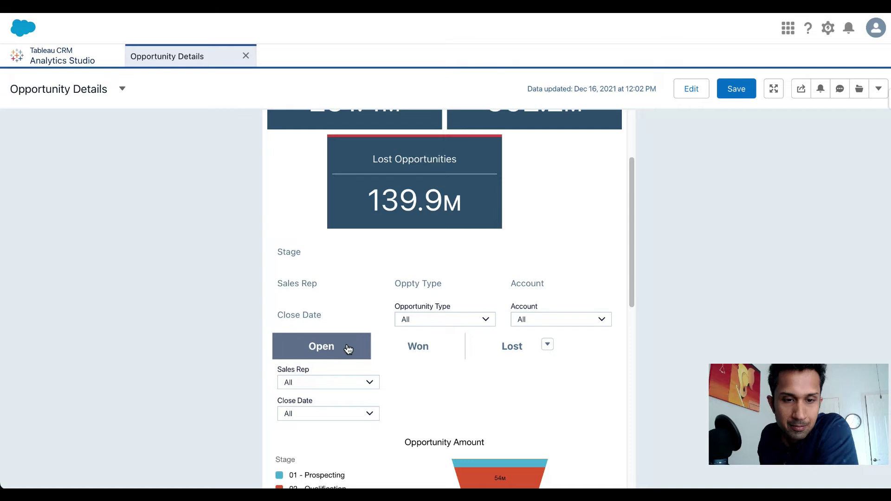
scroll(513, 348, down, 5)
scroll(463, 313, up, 2)
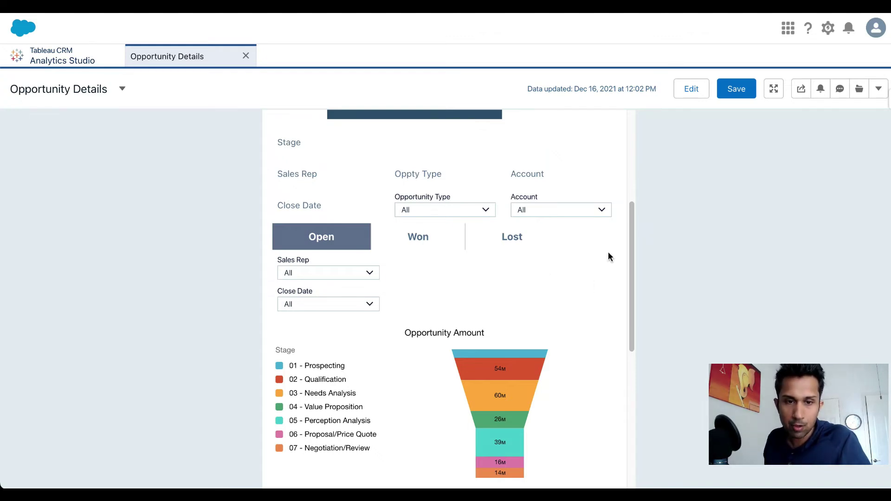
Back in editing, narrow the Stage label and the Open/Won/Lost toggle
click(701, 97)
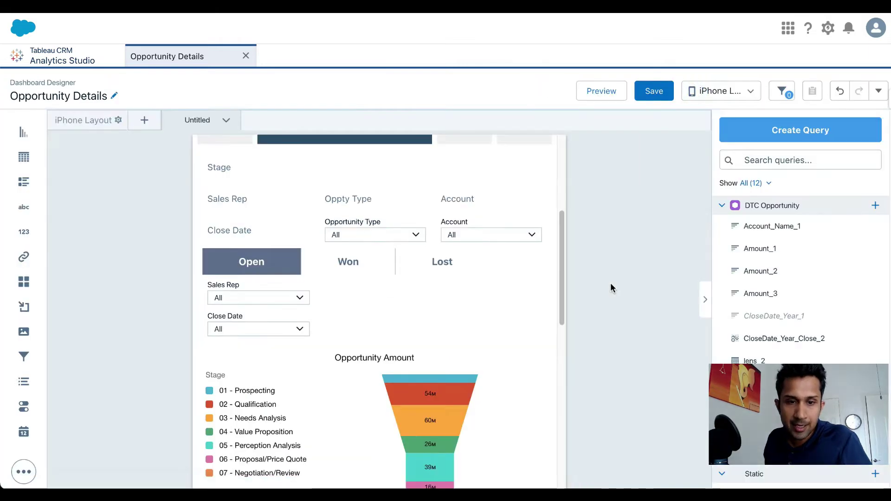
scroll(483, 296, down, 1)
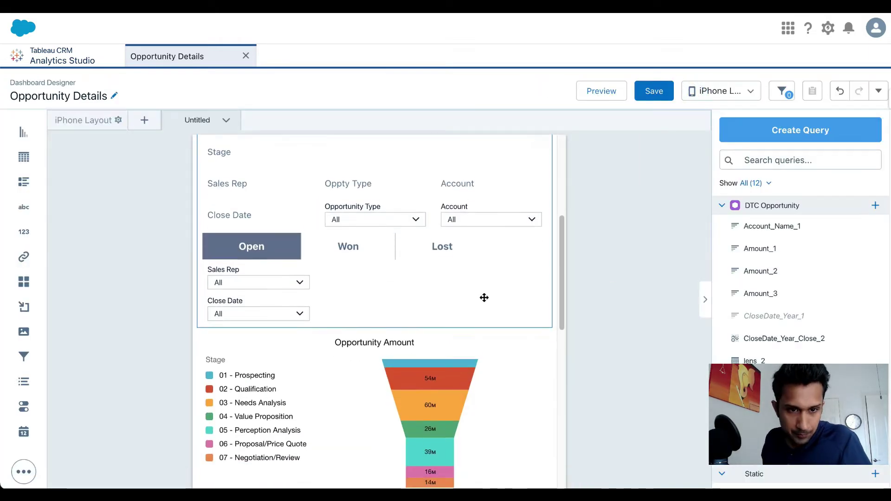
click(482, 281)
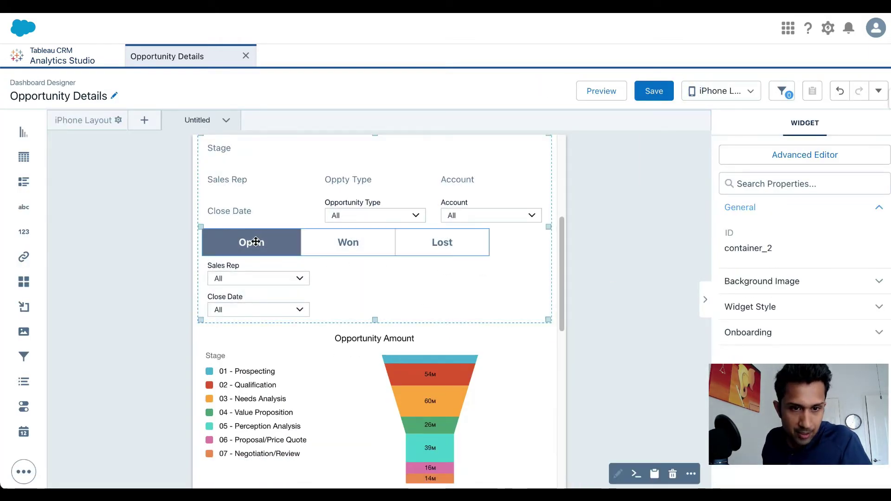
scroll(422, 285, up, 1)
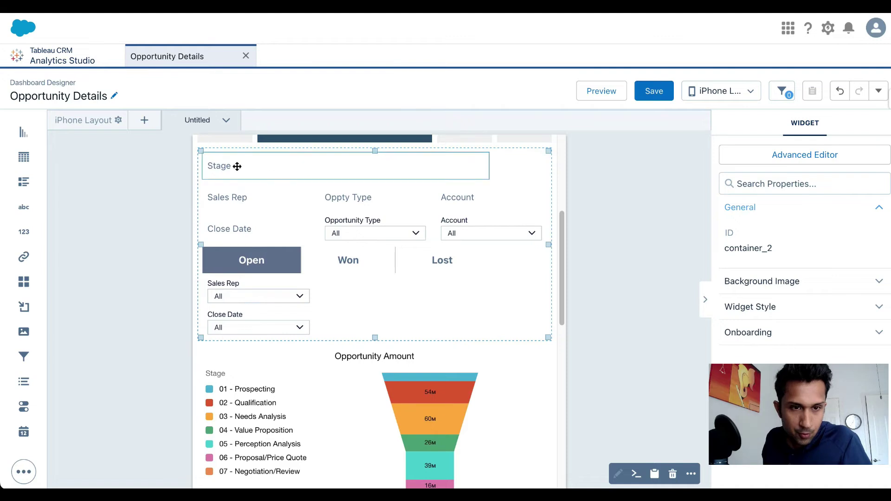
click(282, 170)
drag(486, 166, 269, 173)
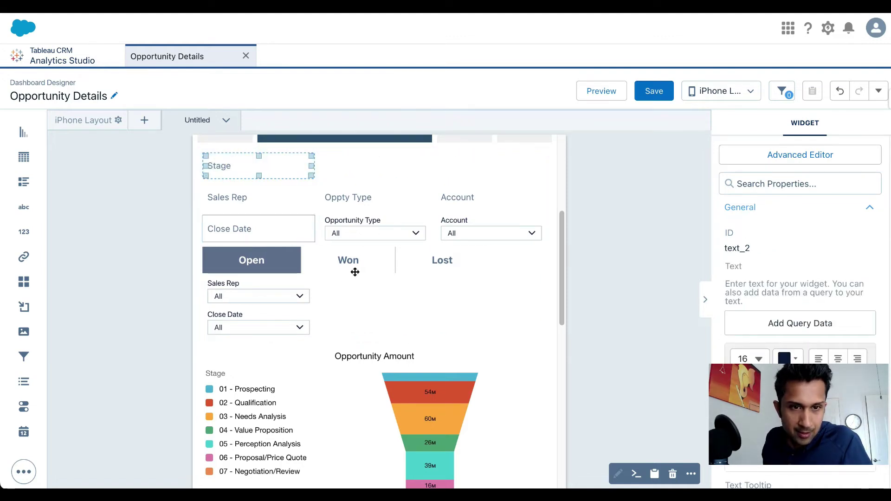
drag(261, 258, 402, 264)
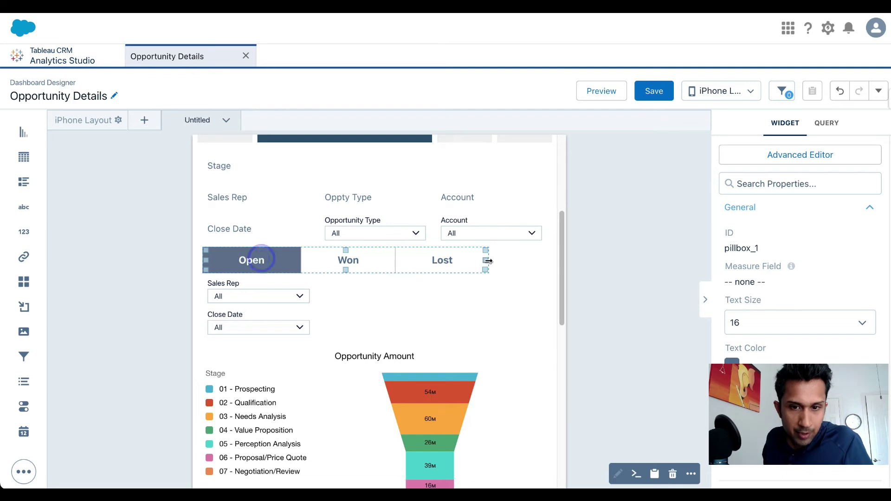
drag(485, 259, 431, 267)
click(501, 307)
drag(316, 260, 259, 169)
Delete the Stage, Sales Rep, Oppty Type, Account and Close Date text labels
click(225, 167)
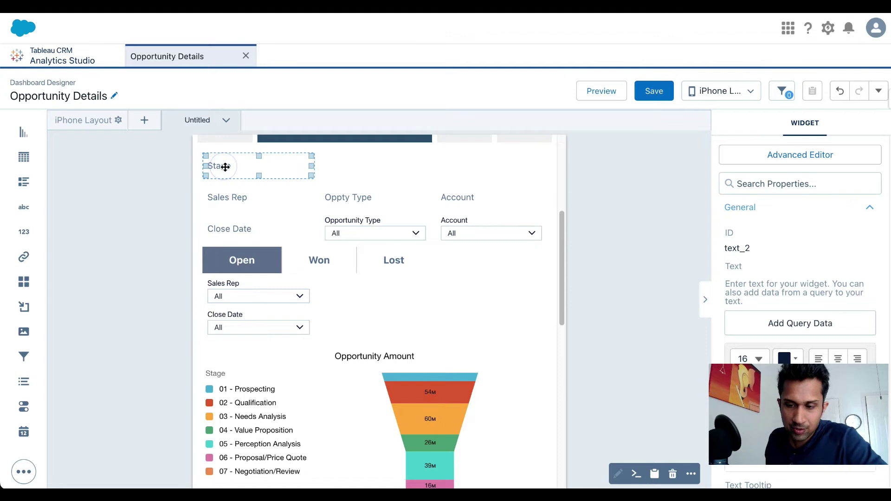
key(Delete)
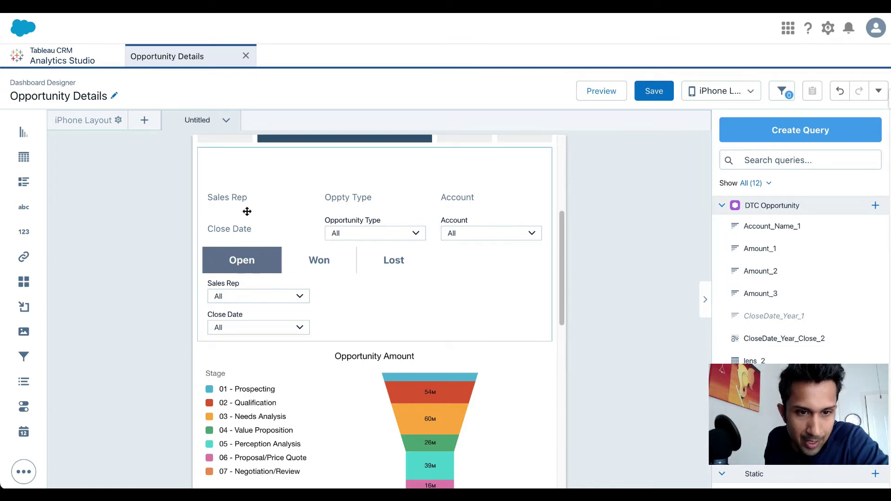
click(251, 199)
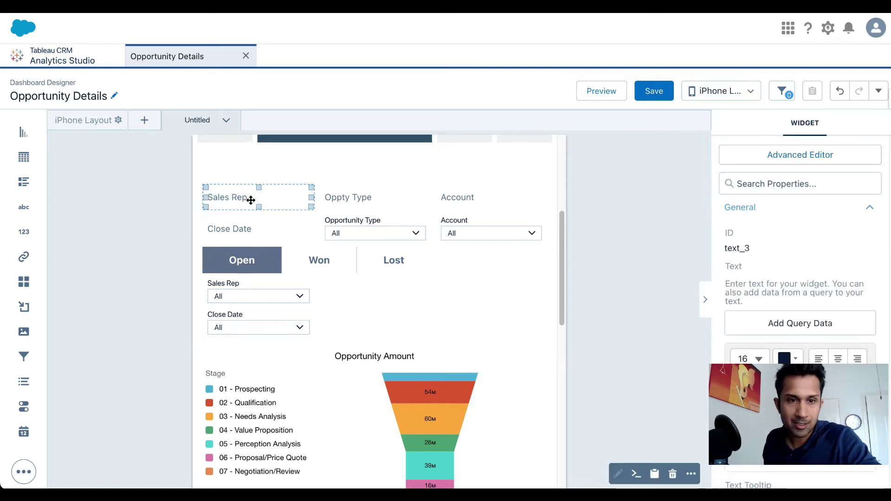
click(352, 198)
click(452, 198)
click(478, 198)
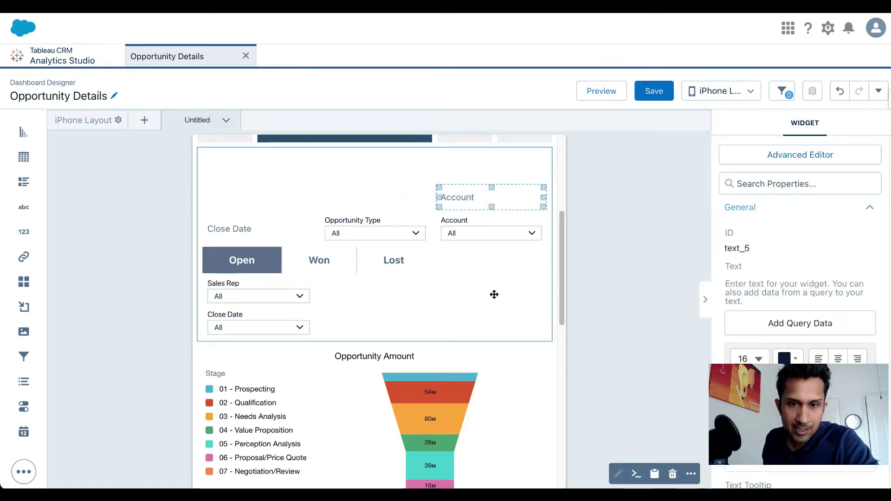
click(494, 295)
click(233, 229)
click(450, 288)
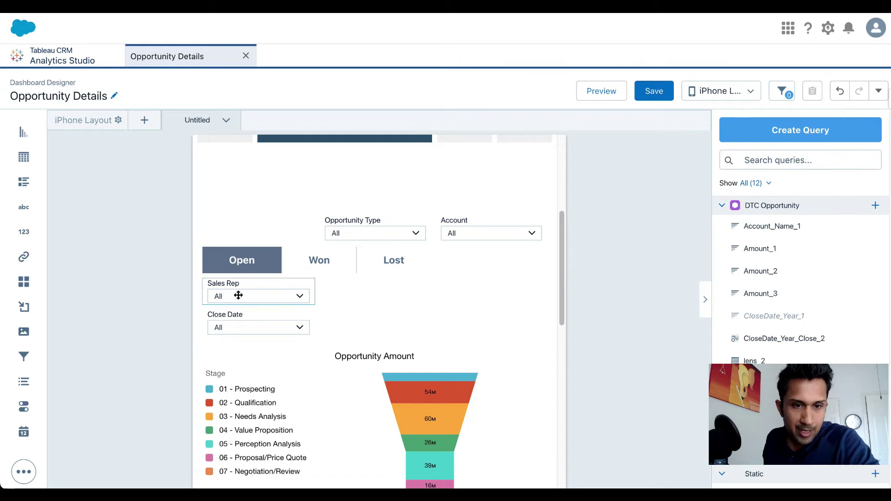
Arrange the Sales Rep, Opportunity Type, Account and Close Date filters at the top of the group
drag(239, 292, 233, 174)
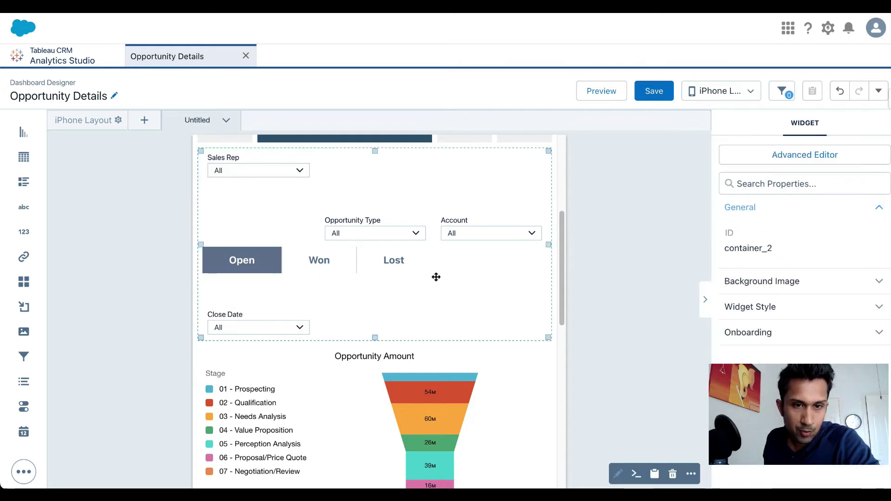
drag(376, 228, 386, 182)
drag(453, 233, 473, 176)
drag(232, 331, 247, 204)
Place the stage toggle below the filters, shrink the filter group, and move the funnel chart up
drag(217, 254, 226, 230)
drag(373, 337, 376, 260)
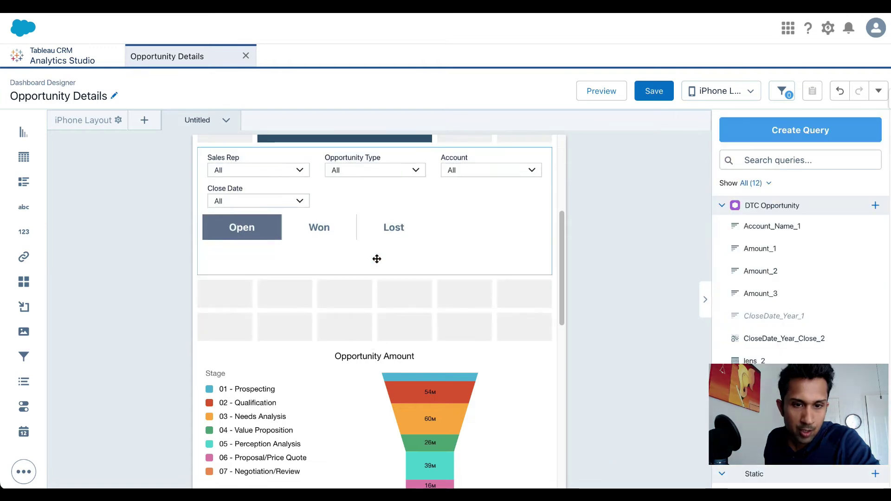
click(331, 372)
drag(334, 327, 334, 328)
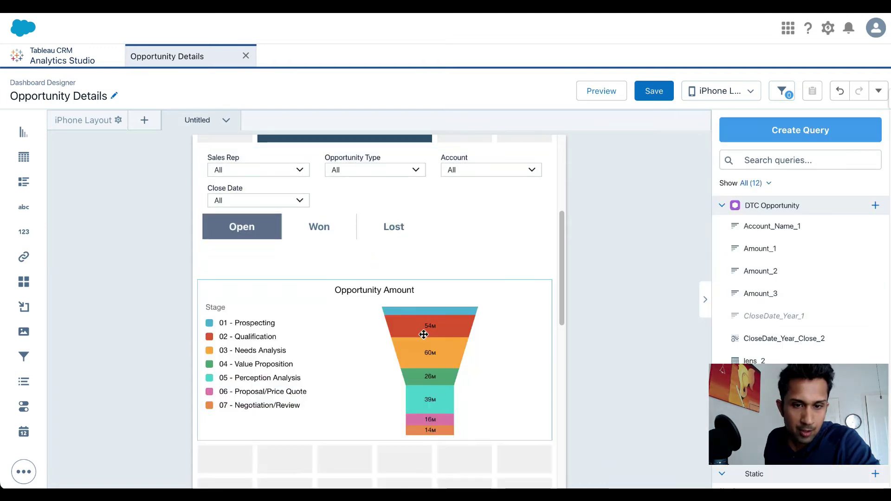
Multi-select the line and stacked bar charts and move them up beneath the funnel chart
scroll(371, 320, down, 7)
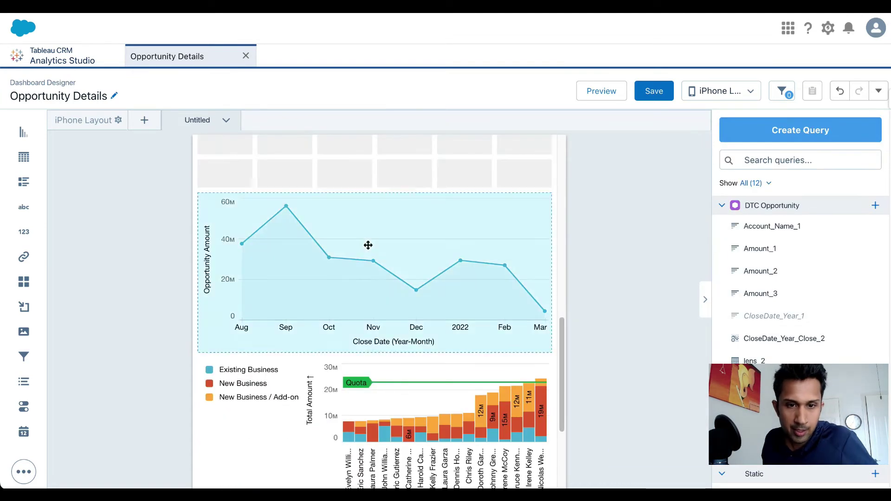
click(368, 244)
shift+click(230, 418)
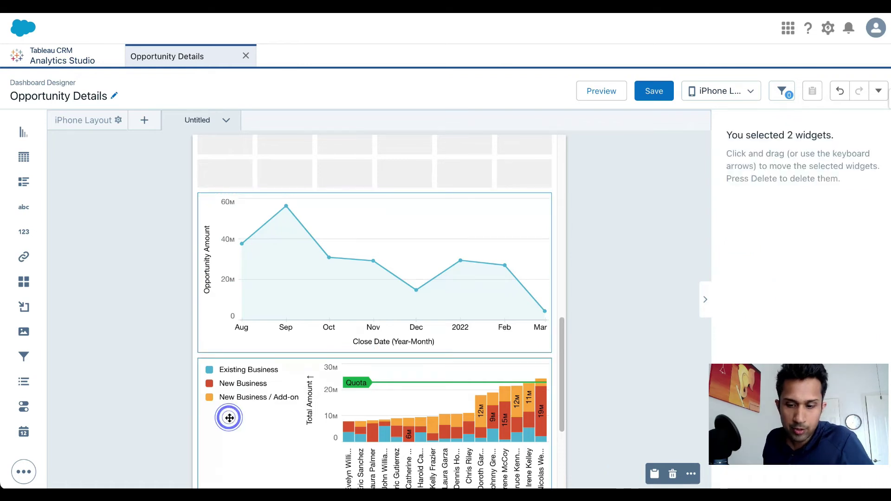
scroll(229, 418, down, 1)
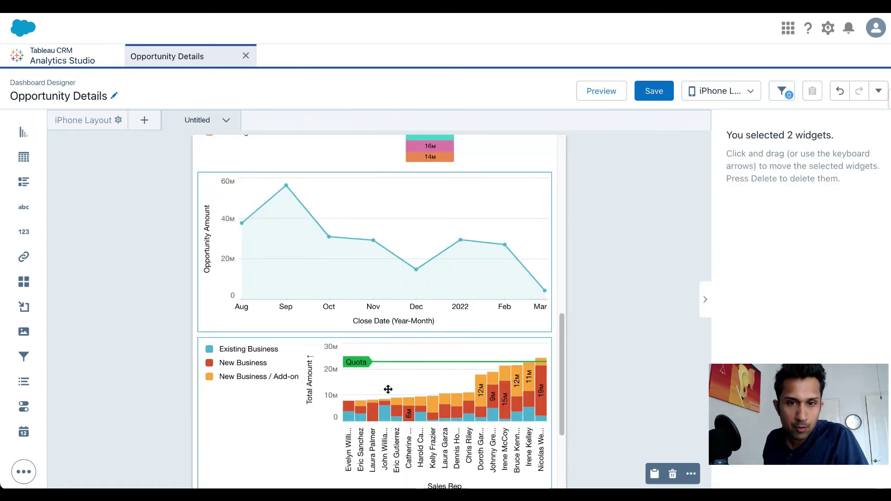
scroll(388, 390, up, 10)
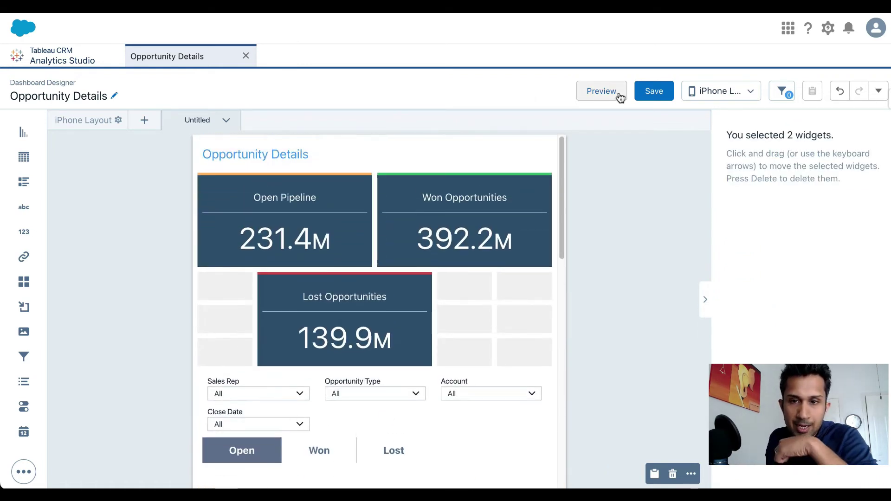
click(594, 92)
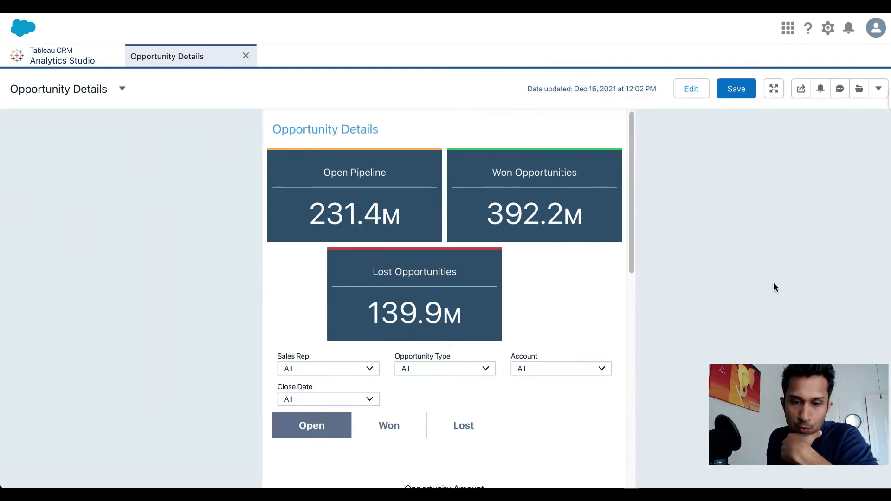
scroll(552, 254, down, 1)
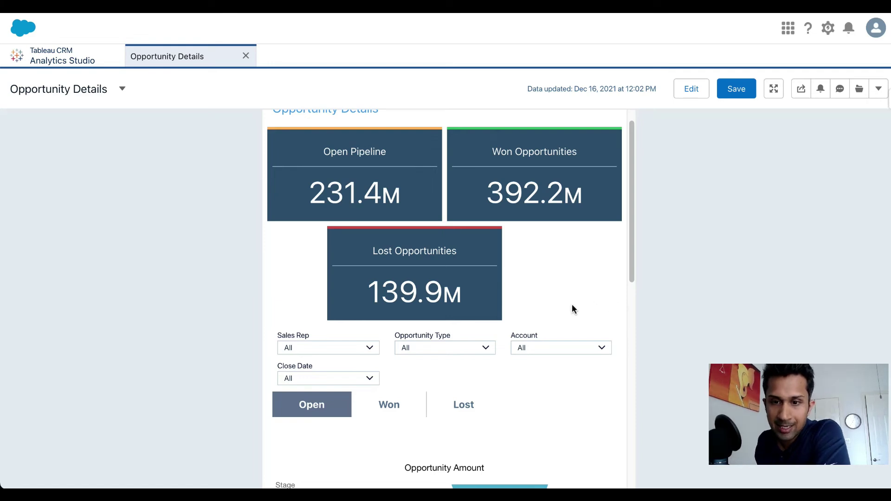
scroll(418, 353, down, 2)
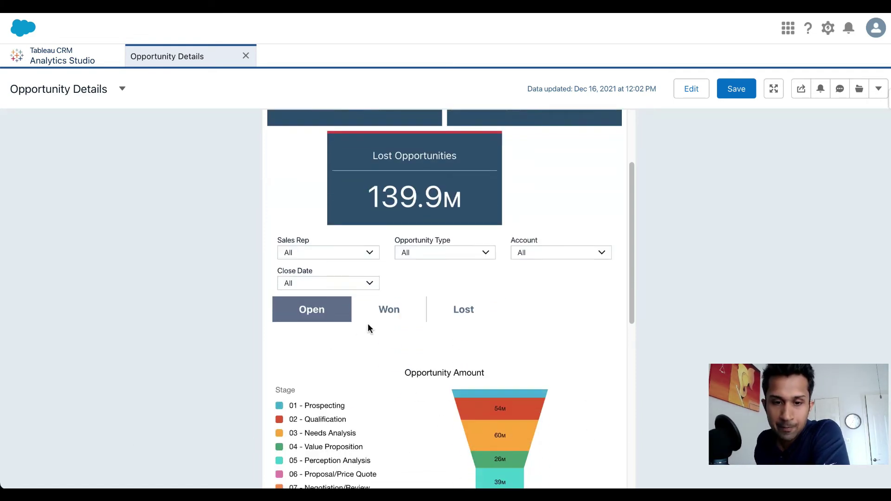
click(383, 315)
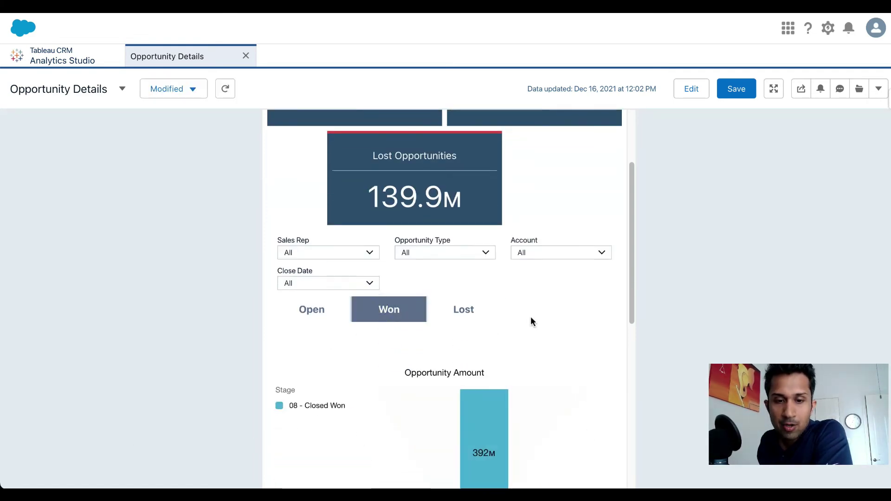
click(290, 315)
click(394, 314)
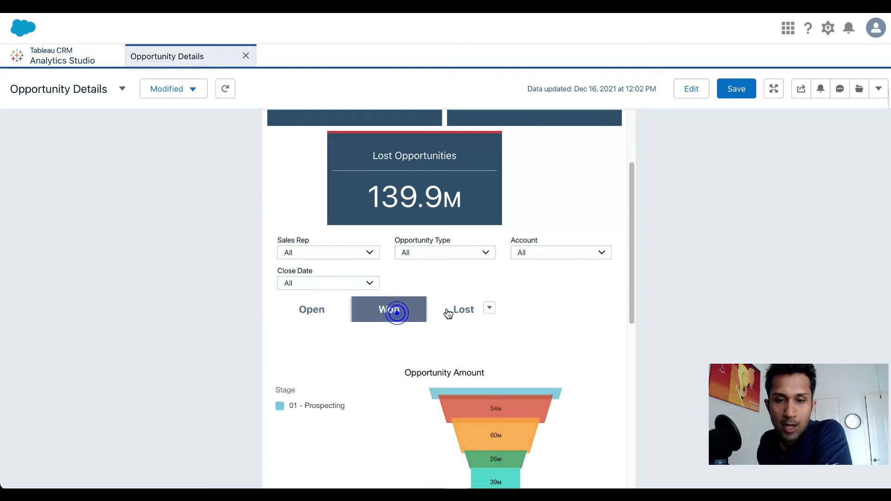
click(460, 309)
click(312, 310)
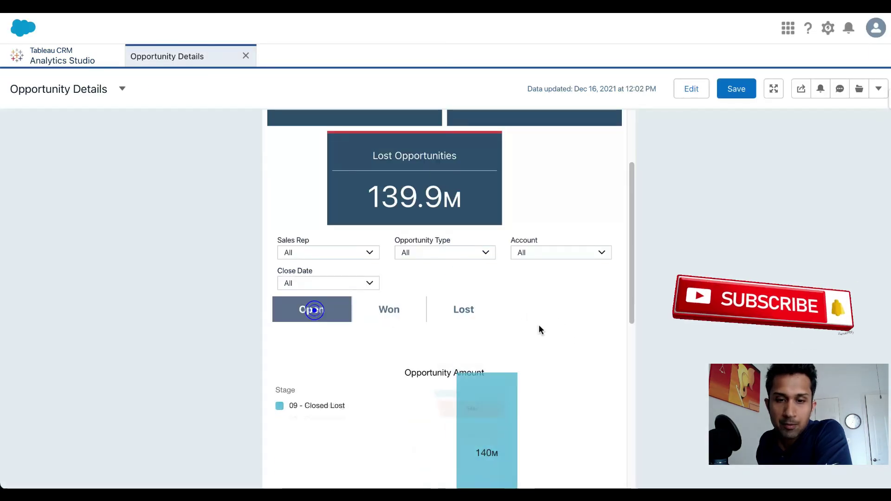
scroll(547, 343, down, 7)
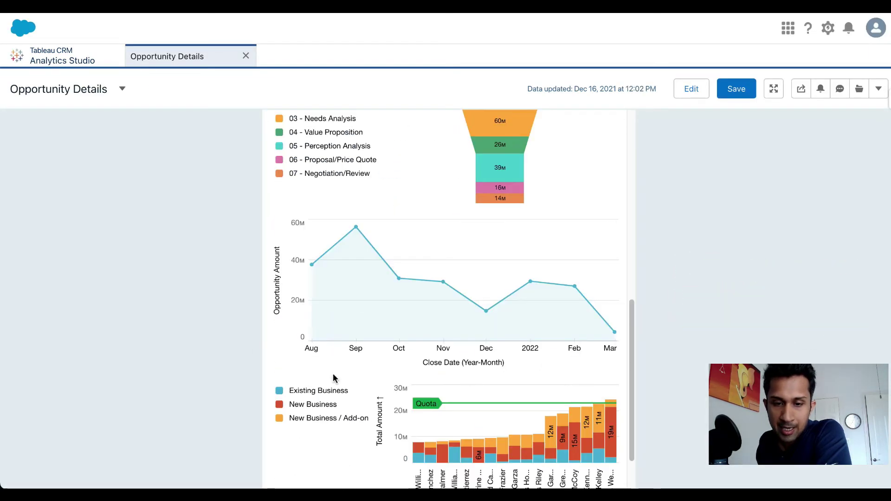
scroll(319, 374, down, 3)
scroll(304, 428, up, 12)
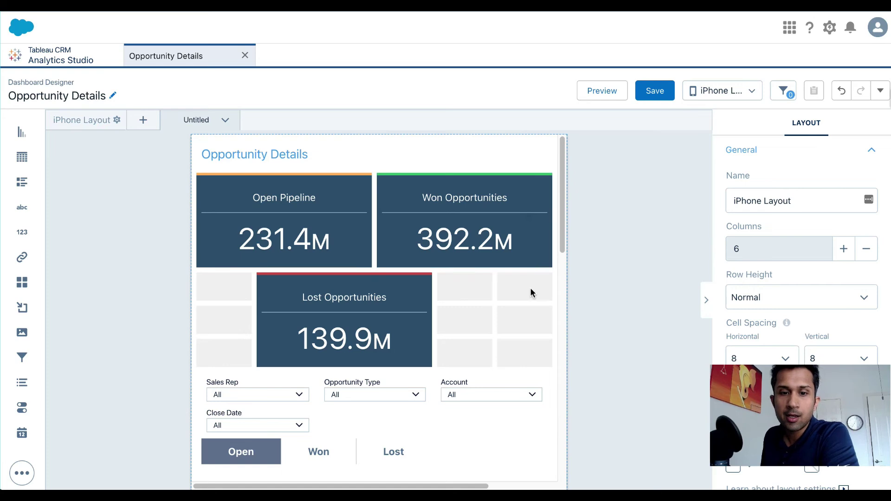
Check the iPhone Layout stacks totals, filters, toggle, funnel, line and bar charts in one column
scroll(531, 292, down, 10)
scroll(534, 311, up, 5)
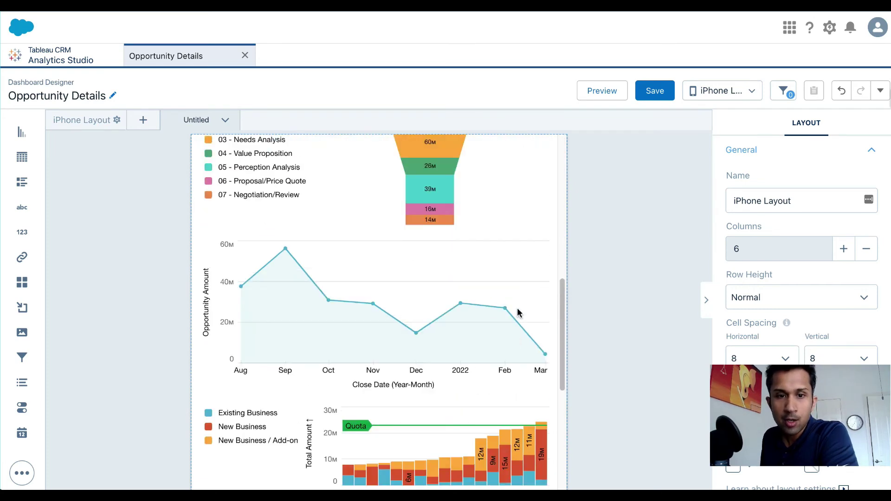
scroll(510, 213, up, 8)
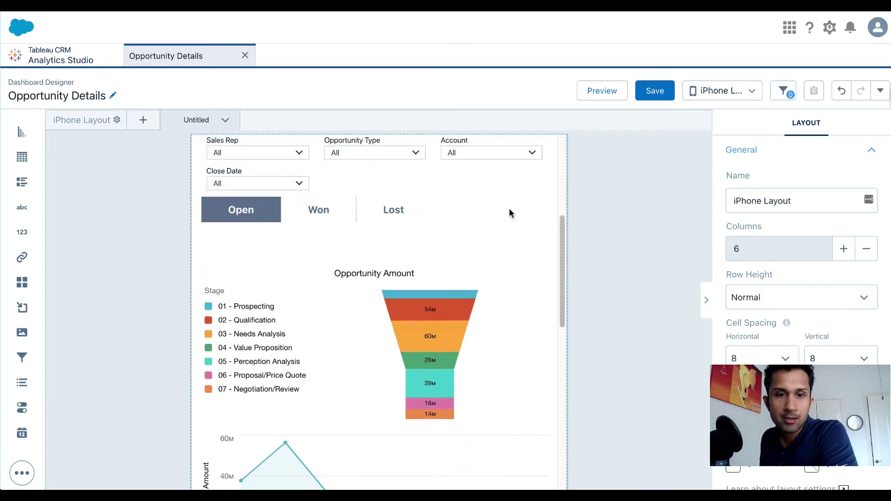
scroll(508, 208, up, 2)
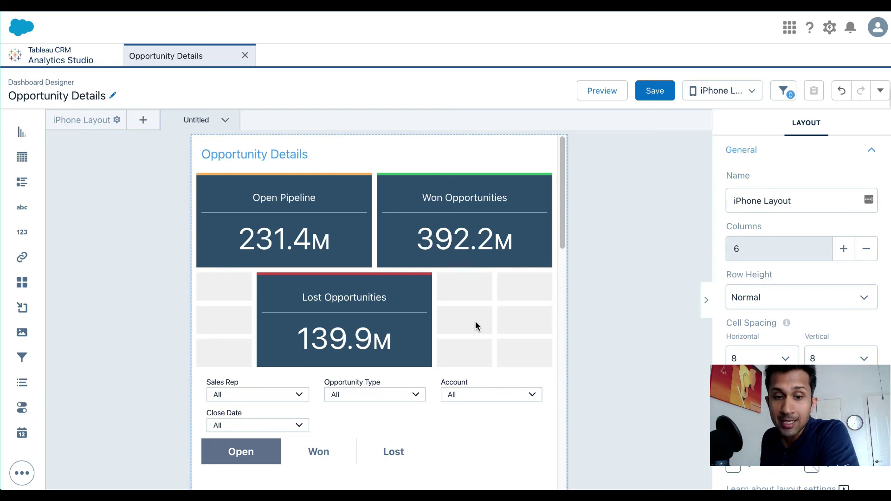
click(701, 91)
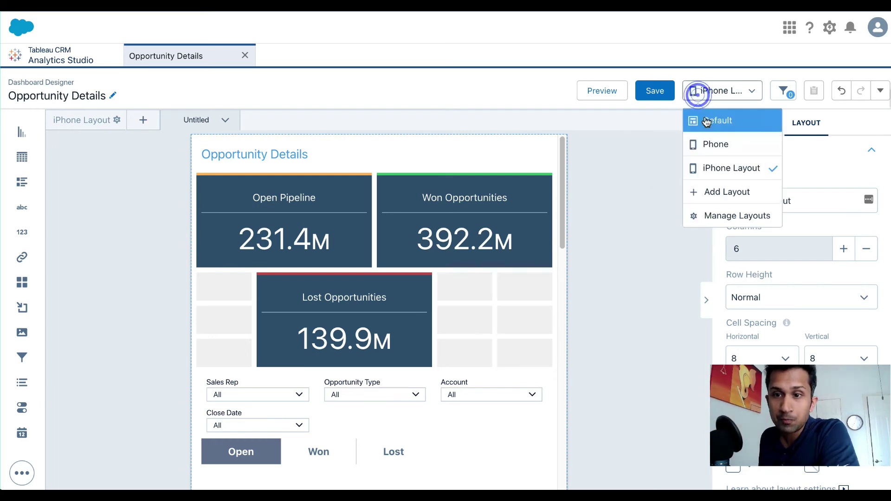
Switch to the Default layout and preview it down to the wide bar chart and opportunity table
click(716, 122)
click(601, 91)
scroll(662, 255, down, 5)
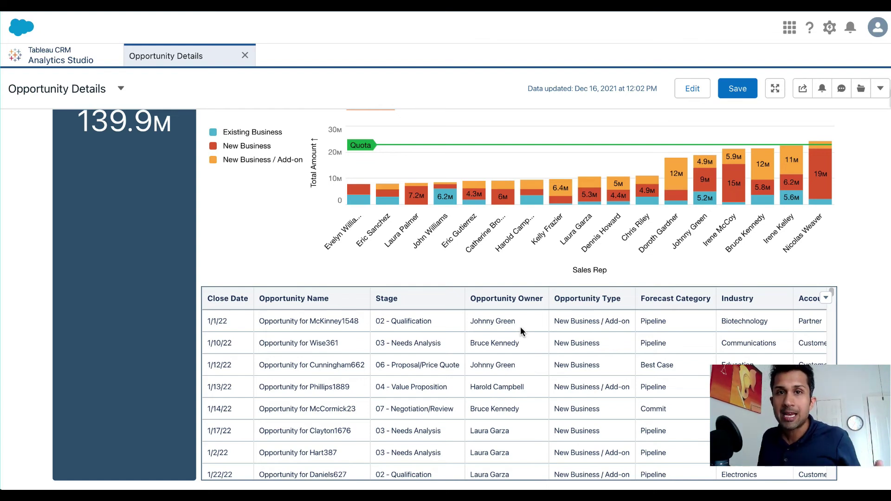
scroll(695, 282, up, 6)
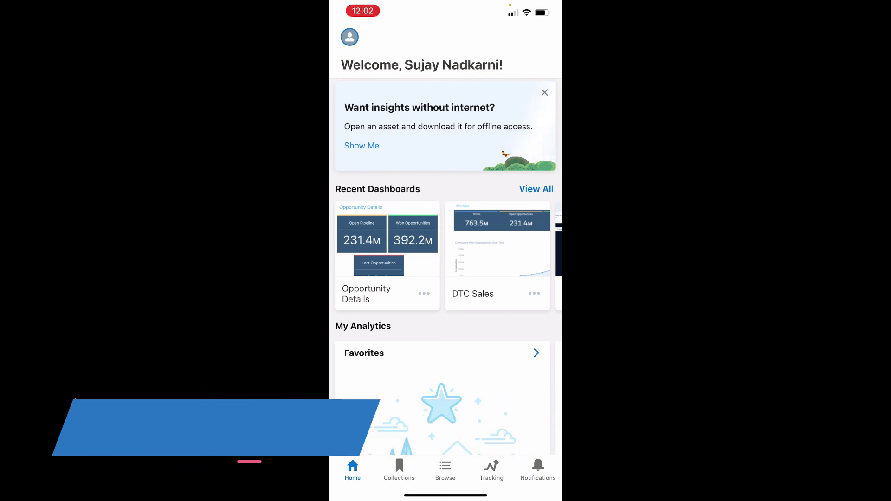
Open the Opportunity Details dashboard from Recent Dashboards and scroll through its content
click(387, 250)
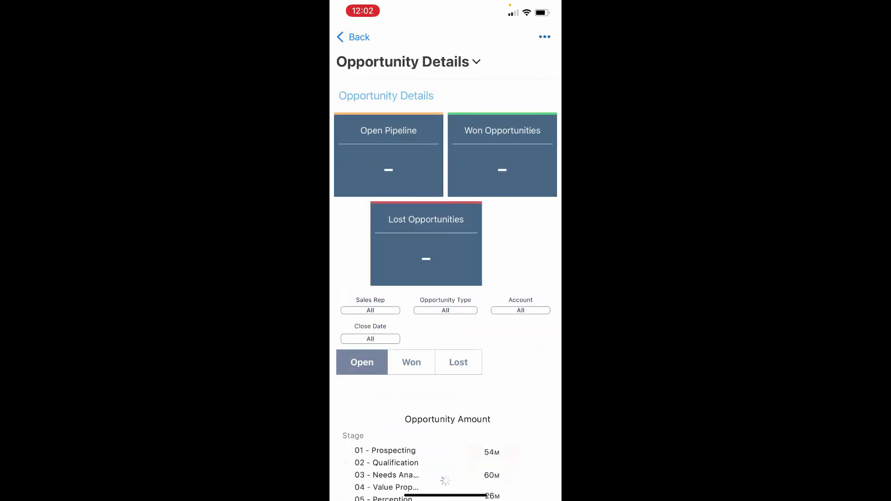
scroll(446, 278, down, 5)
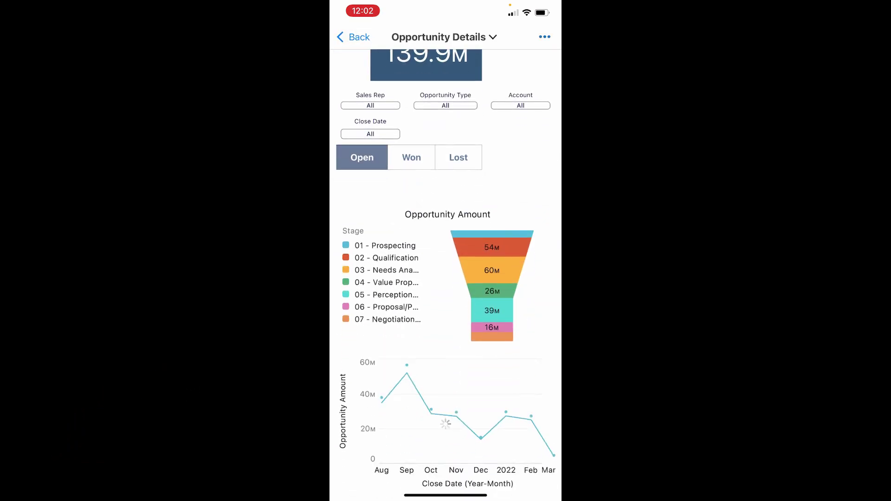
scroll(446, 279, up, 5)
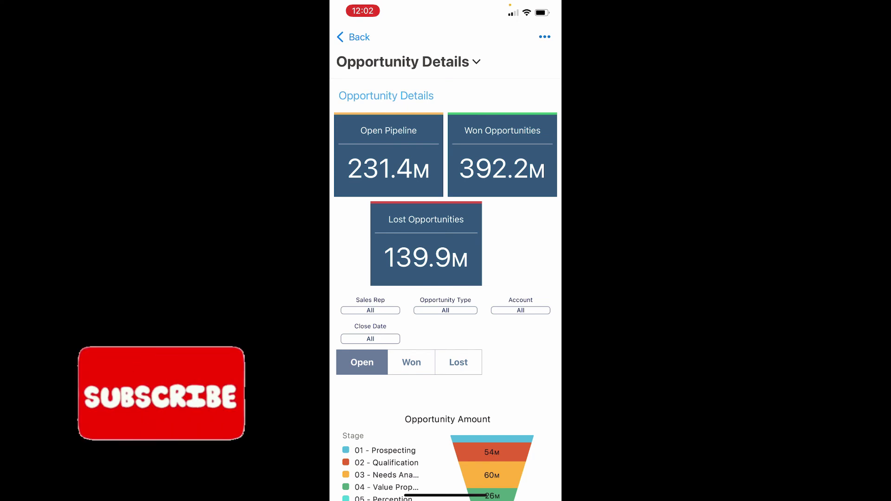
scroll(445, 279, down, 2)
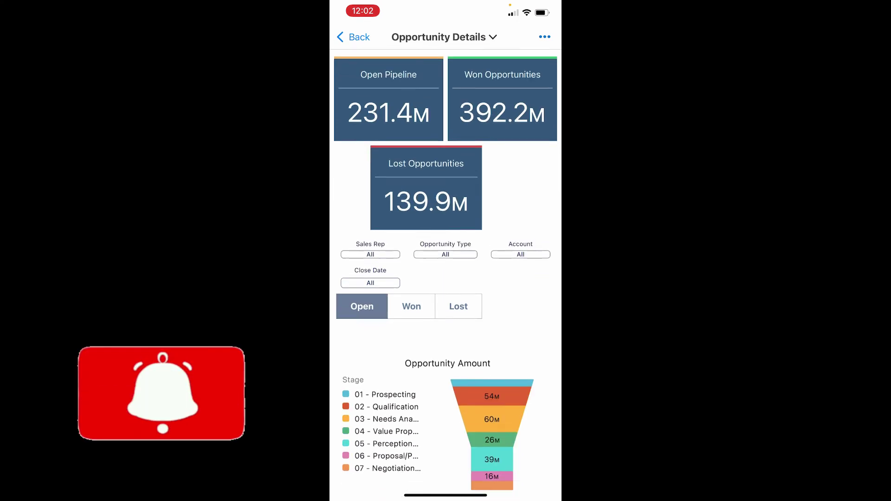
scroll(446, 279, down, 1)
scroll(446, 278, down, 2)
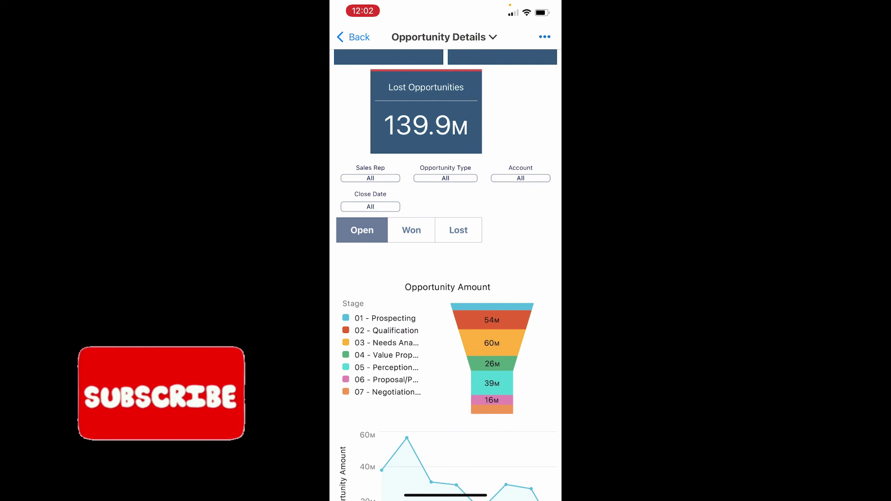
Toggle Won and Lost, then set the Opportunity Type filter to Existing Business
click(411, 229)
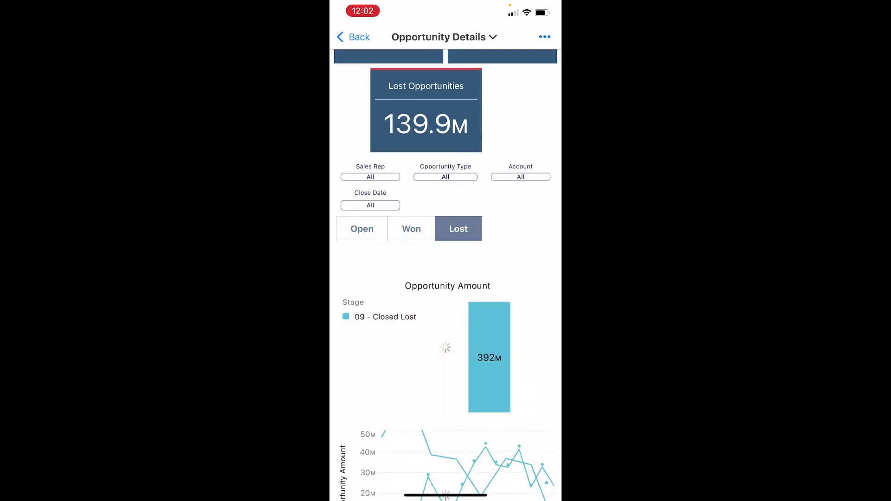
click(412, 229)
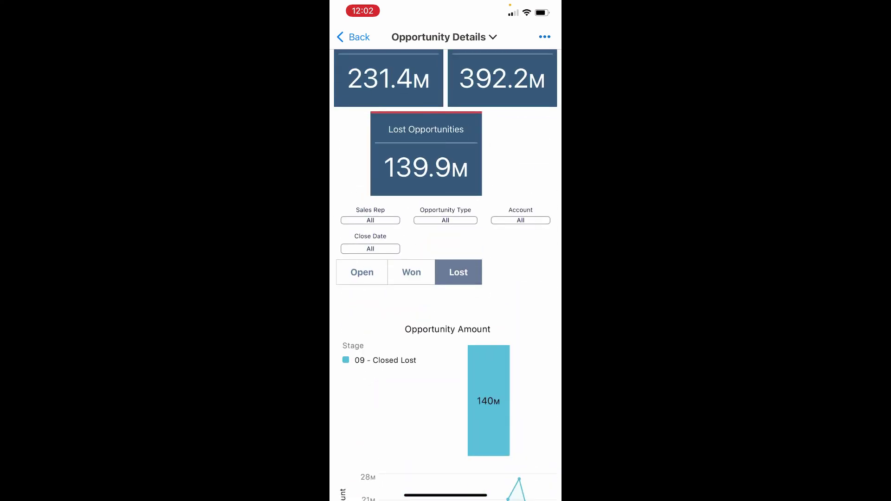
click(445, 220)
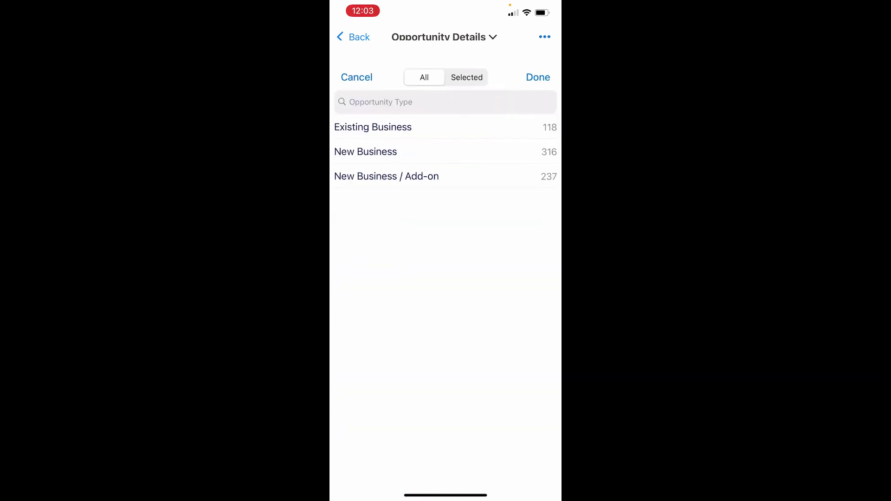
click(373, 87)
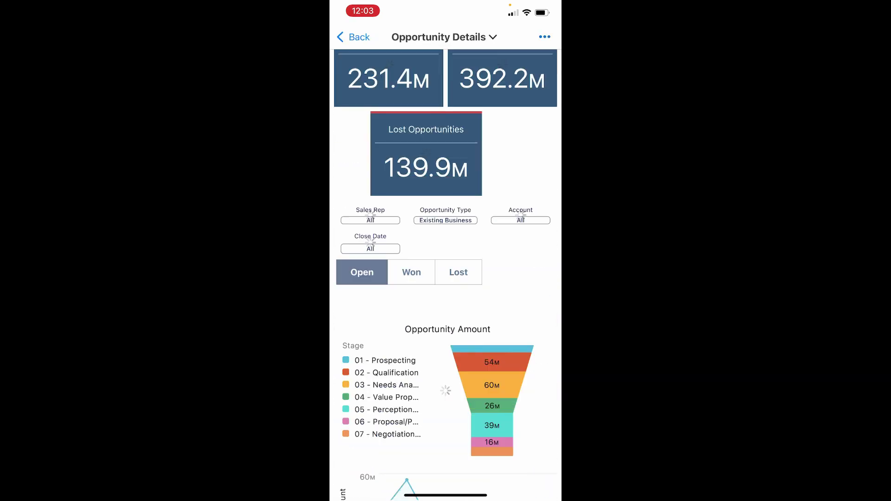